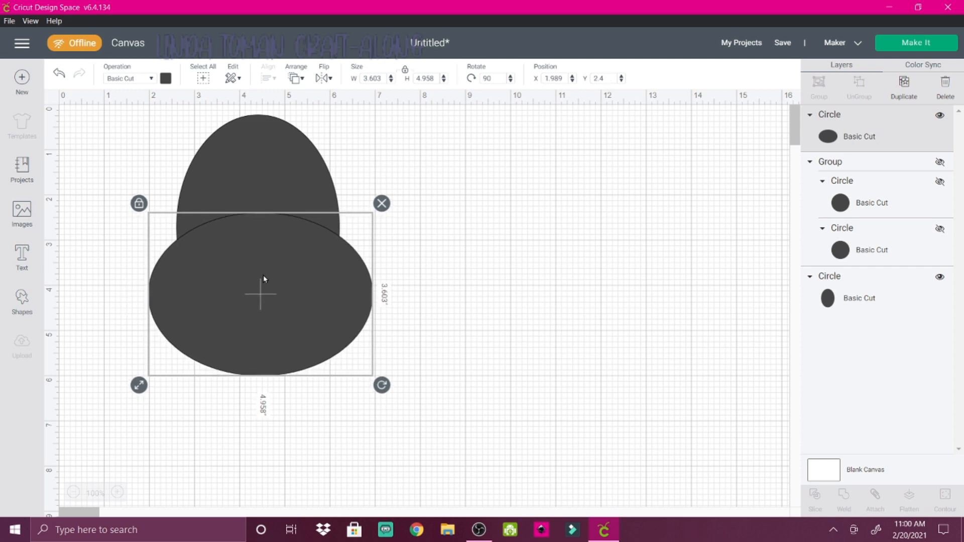
Weld the tall oval and the wide oval into one head shape and move it toward the canvas centre
click(452, 250)
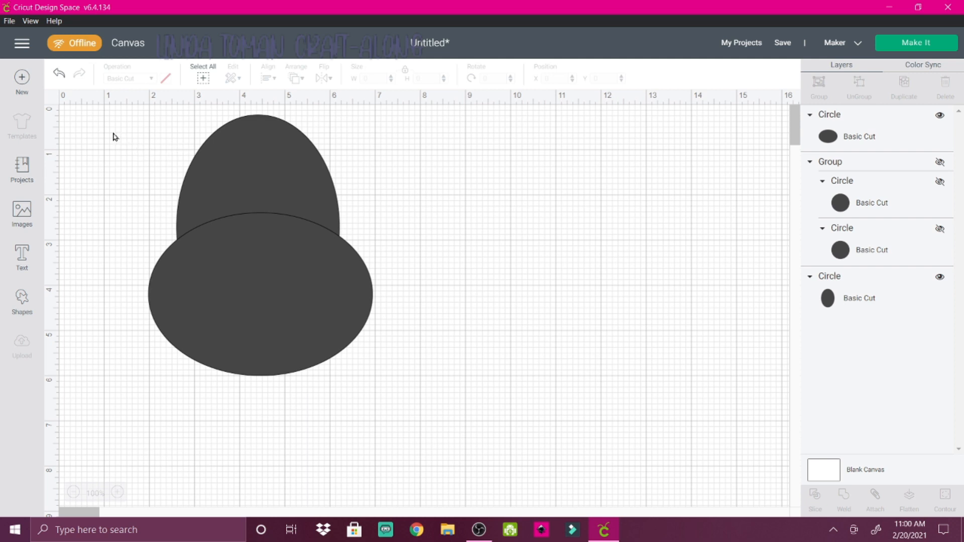
drag(114, 136, 417, 452)
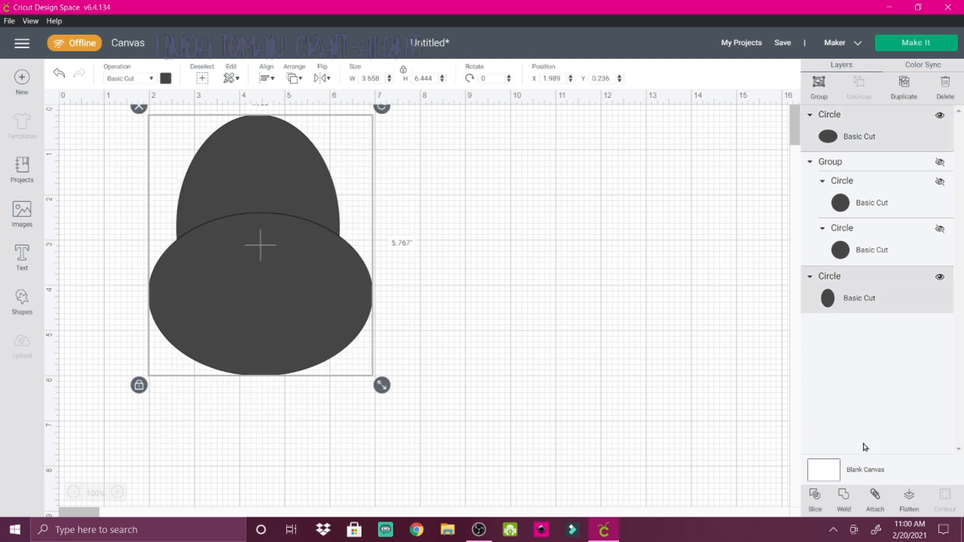
click(844, 498)
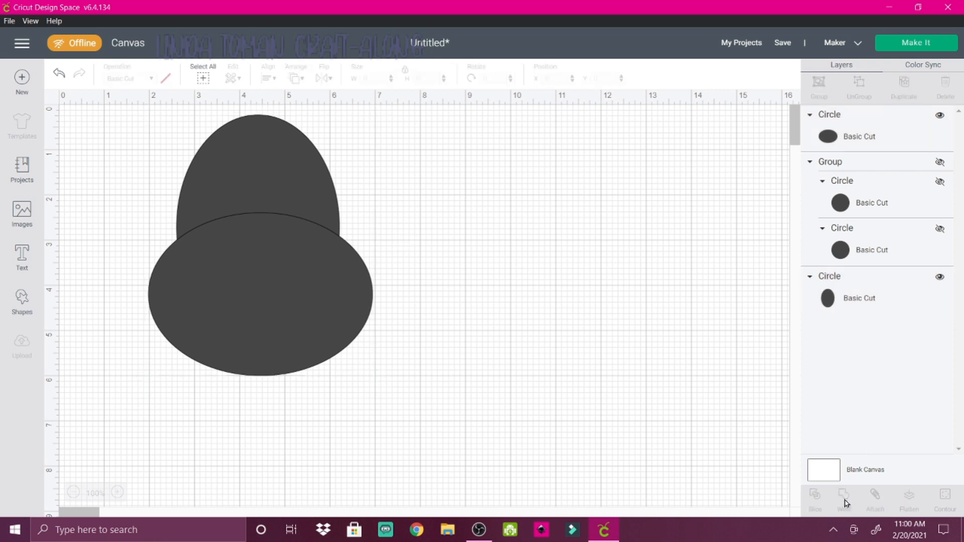
drag(253, 275, 316, 354)
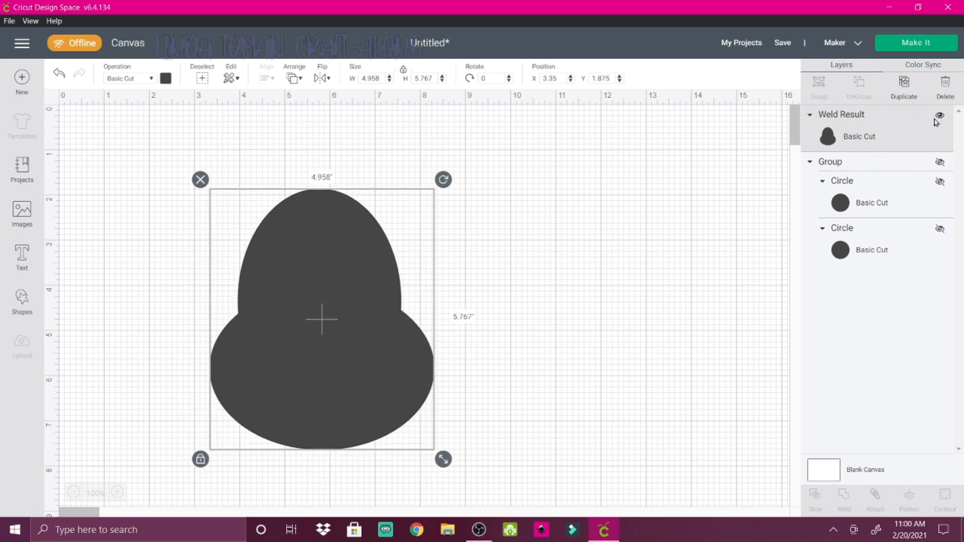
Unhide and ungroup the two circles, then spread them and the head shape apart on the canvas
click(940, 163)
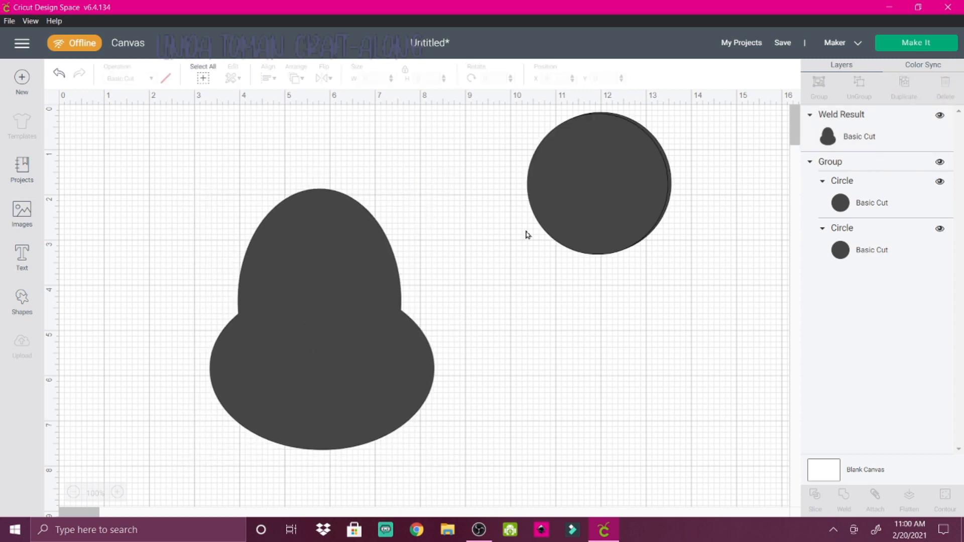
drag(611, 187, 506, 303)
click(862, 86)
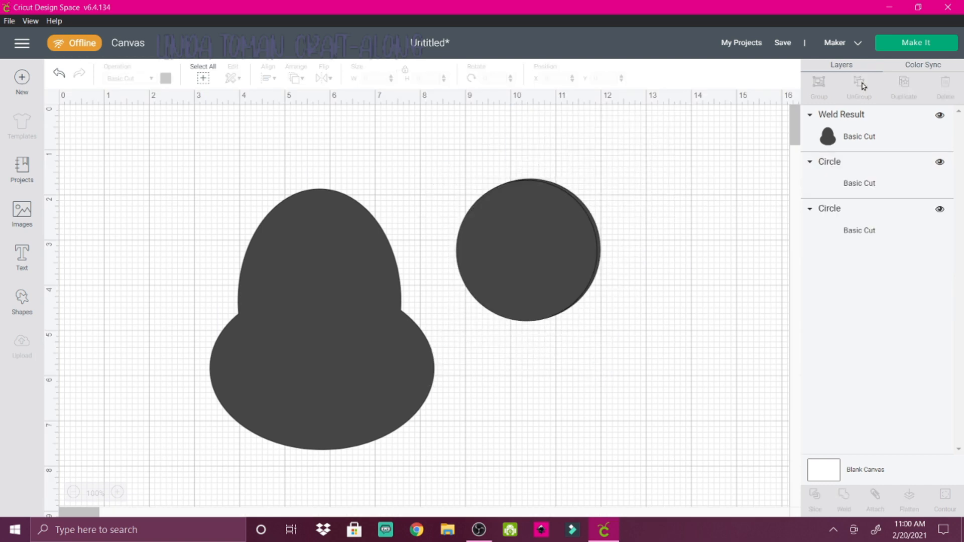
drag(526, 266, 690, 202)
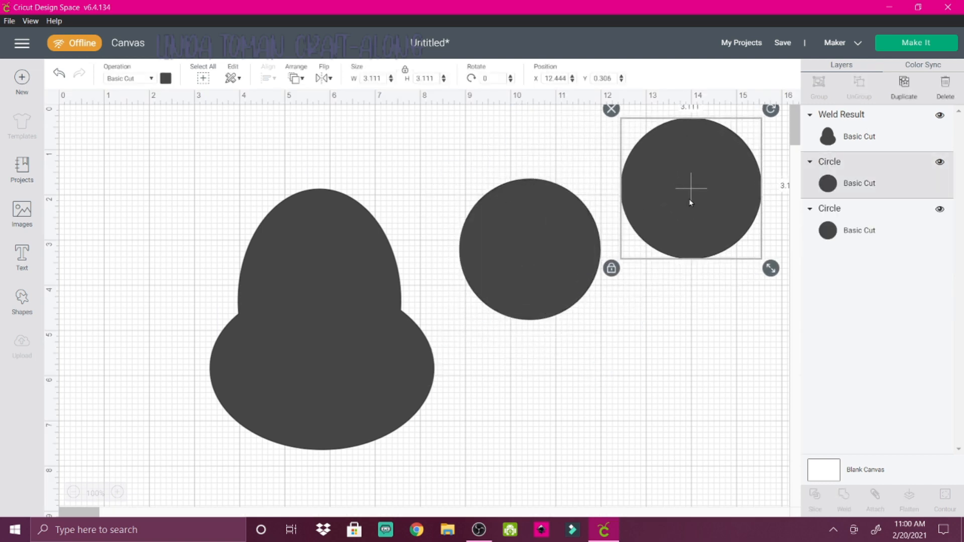
drag(280, 395, 139, 328)
drag(523, 282, 437, 273)
Reshape the circle beside the head into a tall narrow oval about 1.722" wide and 6.069" high, with proportions unlocked
click(364, 321)
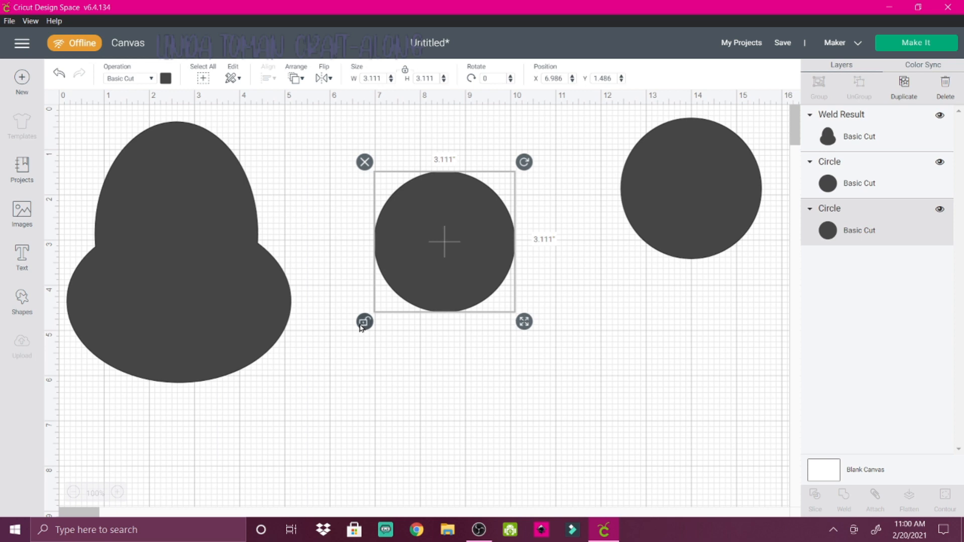
drag(522, 324, 461, 458)
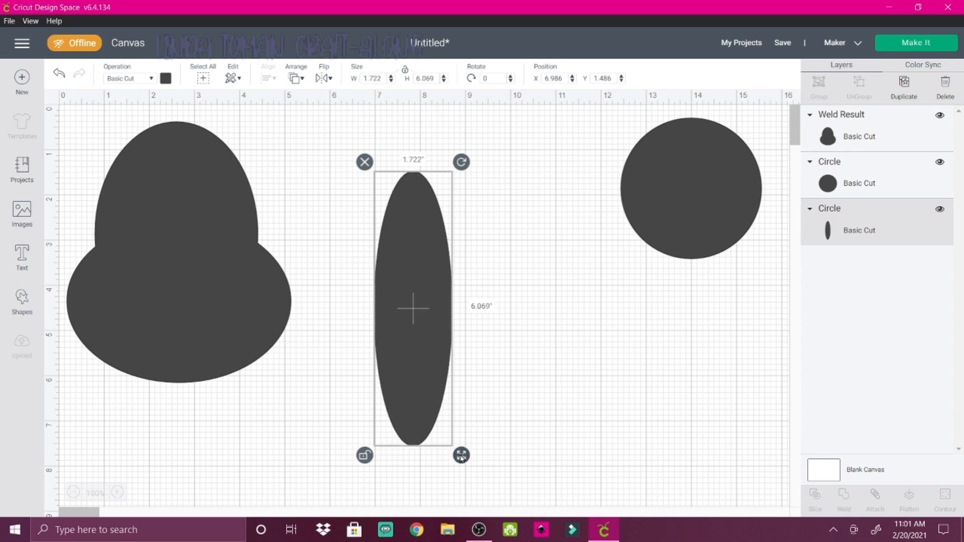
click(365, 456)
Duplicate the narrow oval, place the copy beside it, and reshape the copy to about 1.403" by 3.706"
click(903, 85)
drag(419, 375, 549, 366)
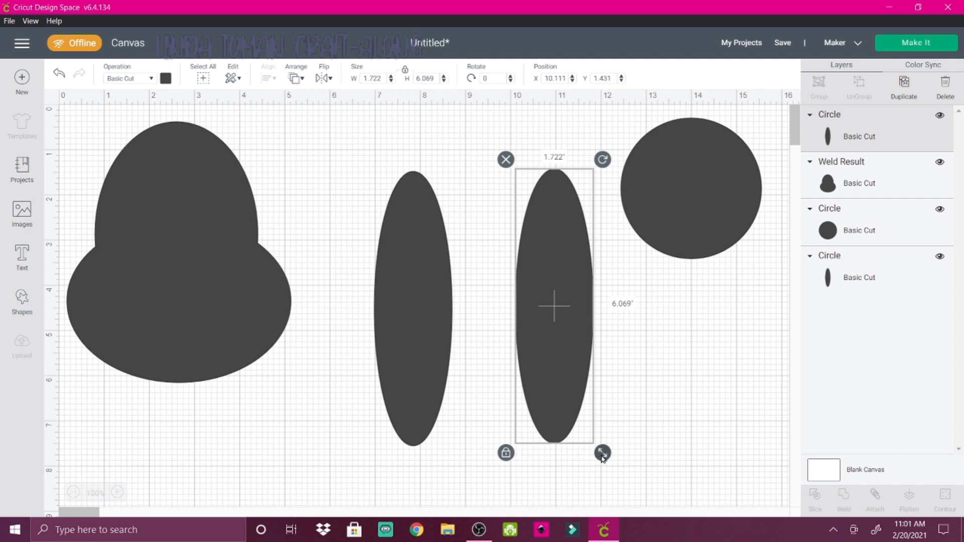
drag(597, 442, 570, 257)
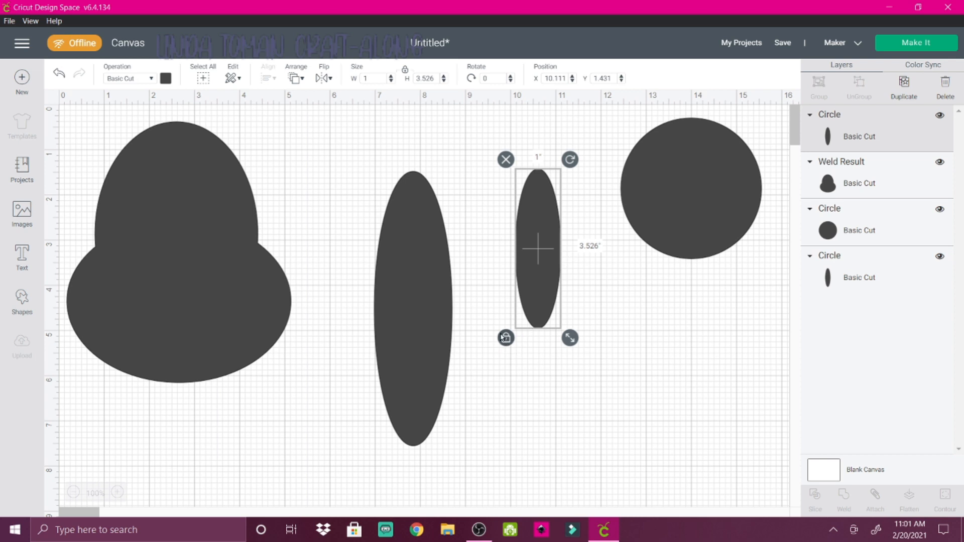
click(502, 338)
drag(571, 339, 588, 345)
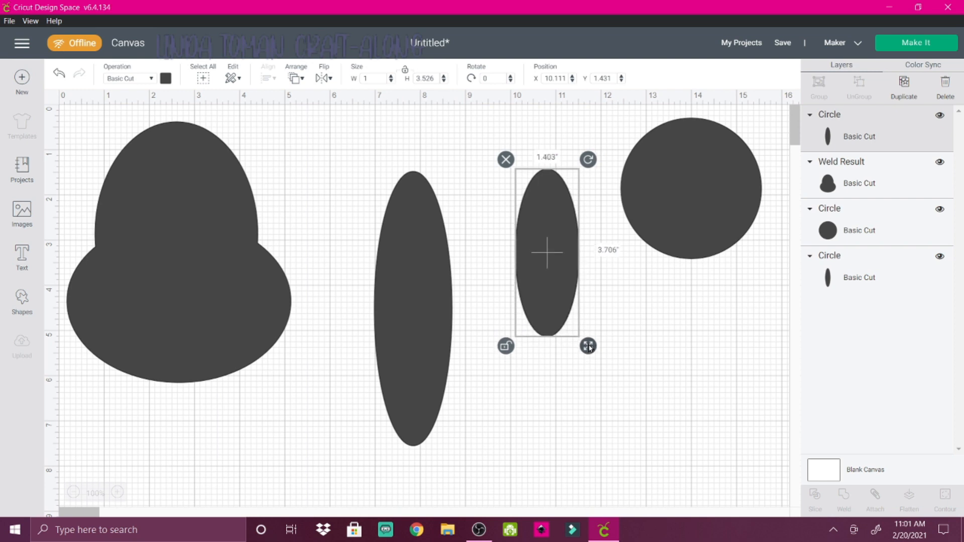
click(506, 347)
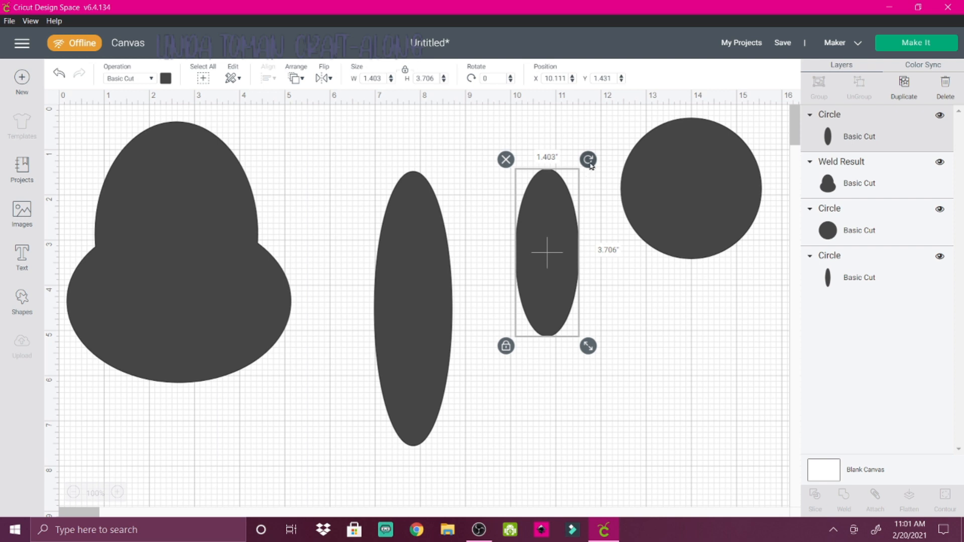
Rotate the smaller oval to 315 degrees and align its upper end with the top of the tall narrow oval
drag(591, 161, 525, 168)
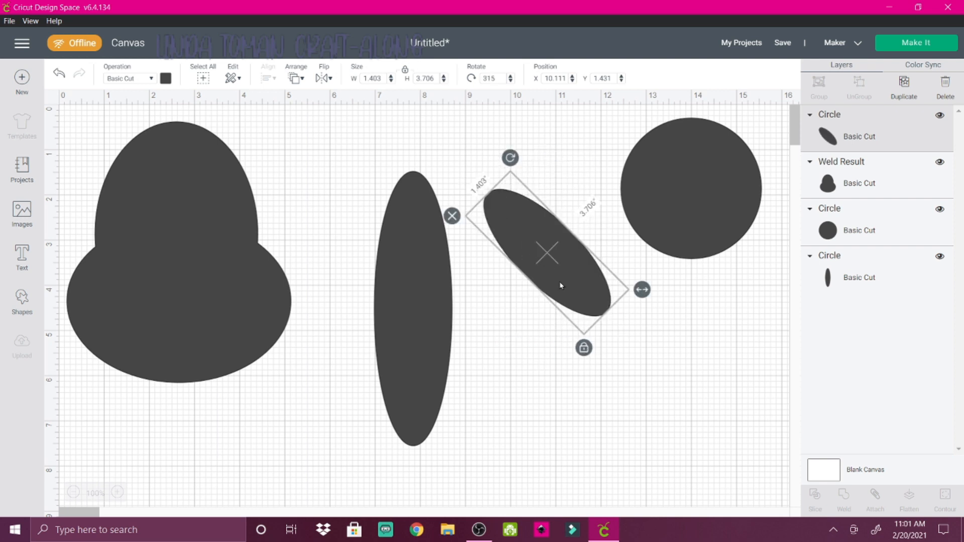
drag(561, 286, 475, 272)
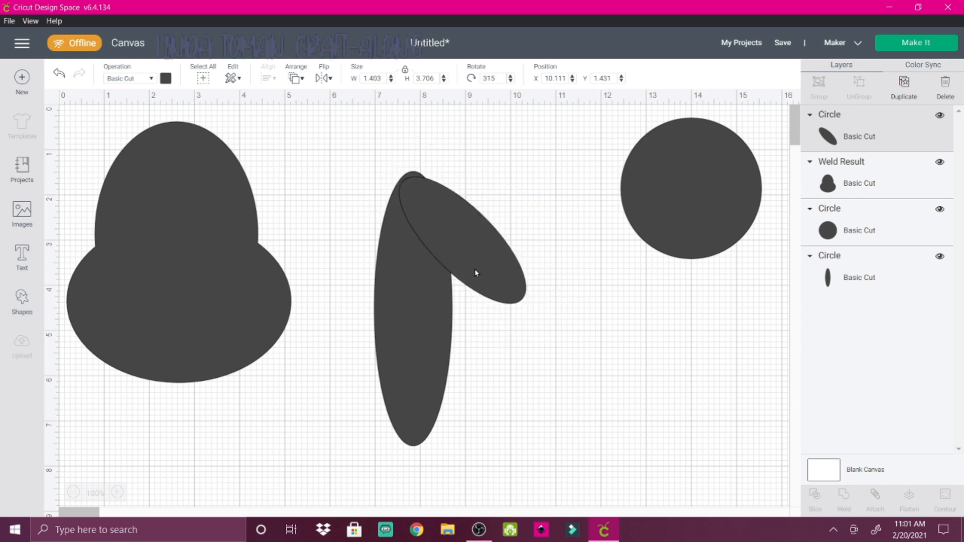
click(571, 207)
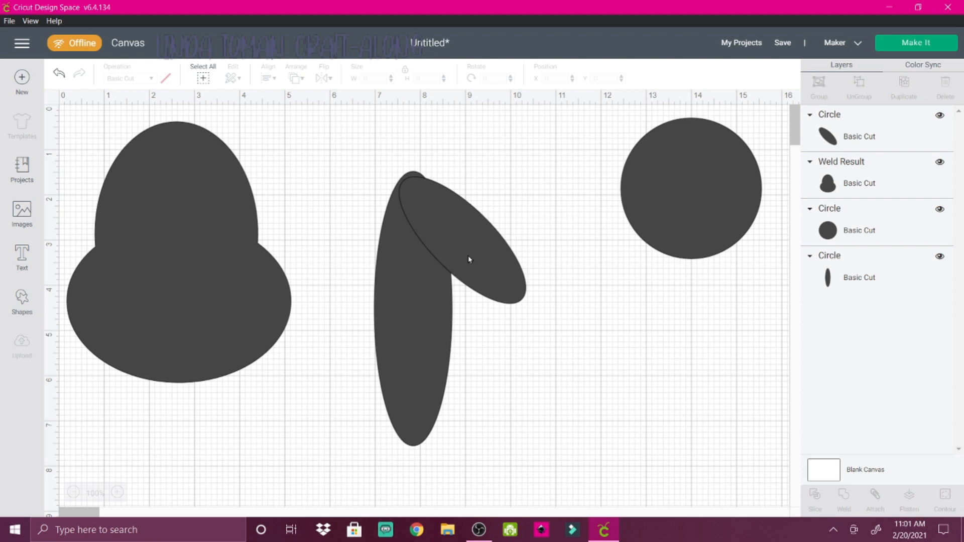
drag(468, 255, 467, 251)
click(538, 212)
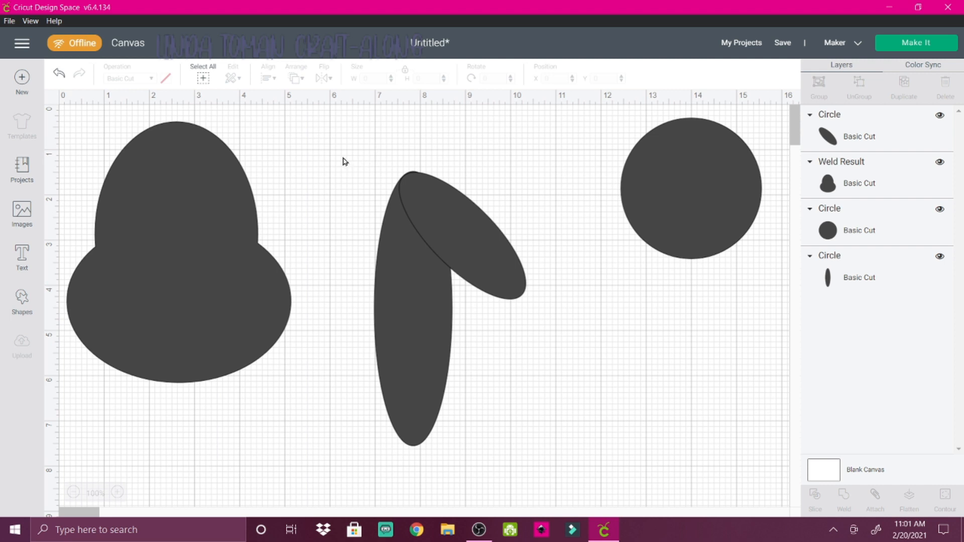
Weld the two overlapping ovals into a folded ear and scale it down to about 2.173" by 3.934"
drag(343, 162, 543, 482)
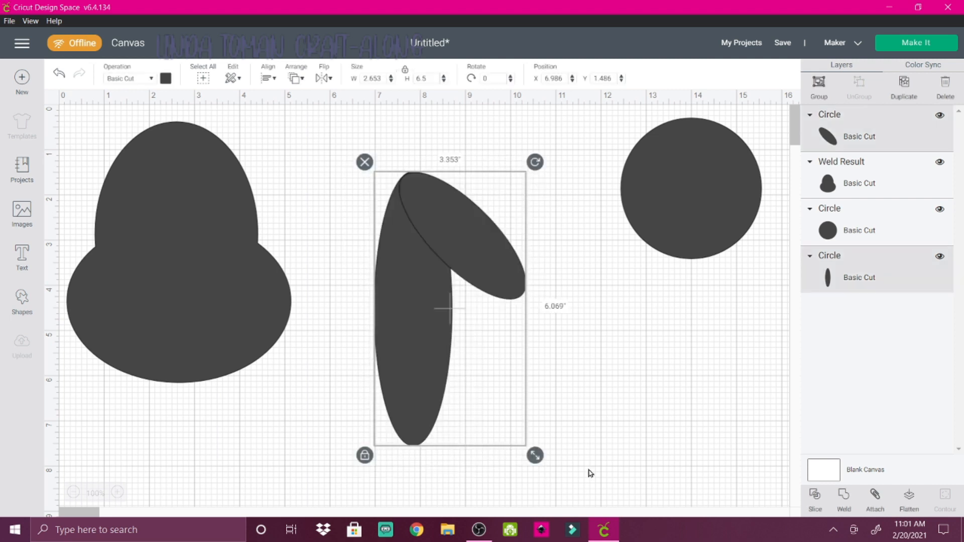
click(844, 498)
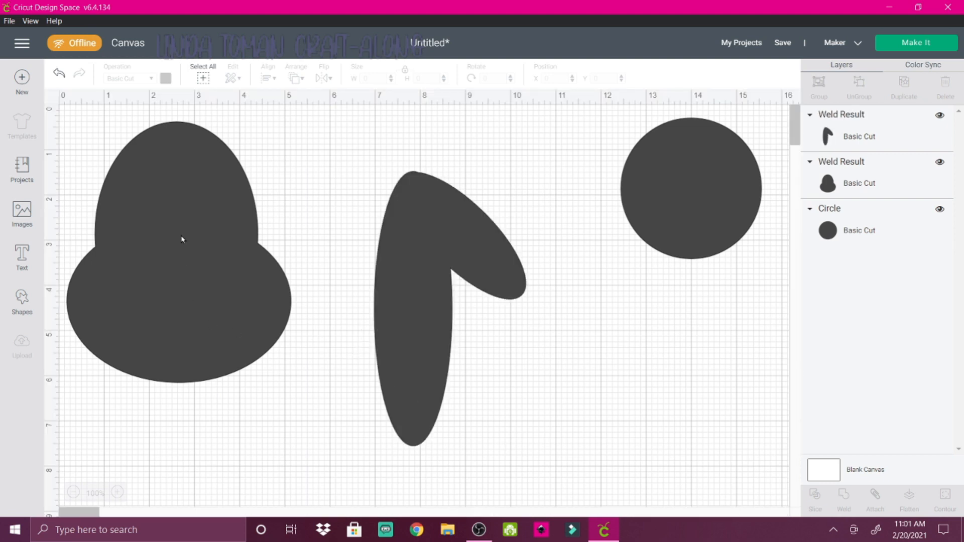
drag(181, 240, 248, 301)
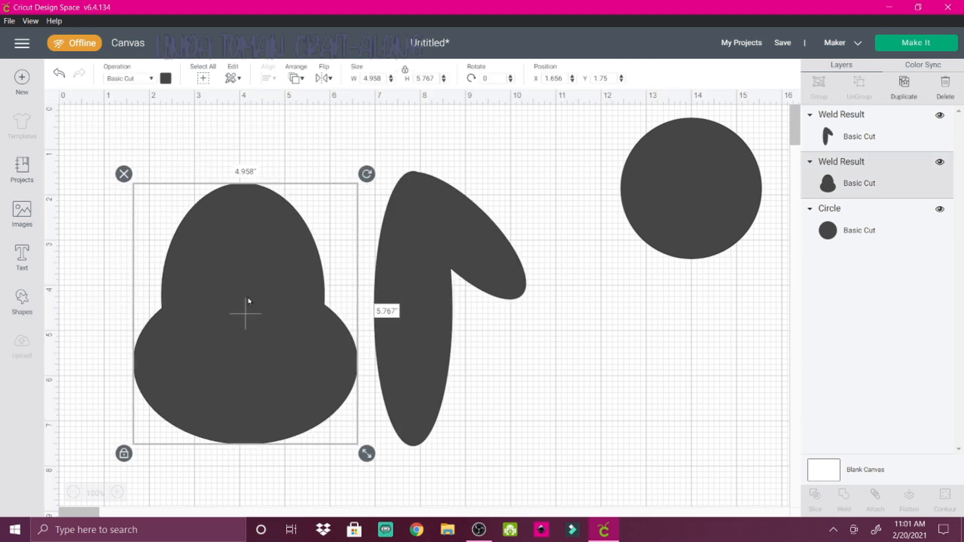
click(426, 328)
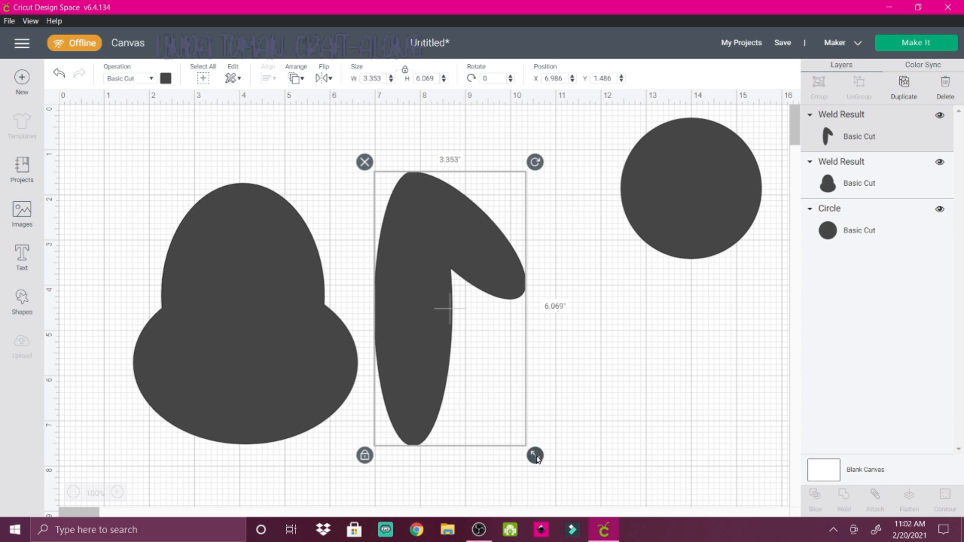
drag(538, 454, 483, 345)
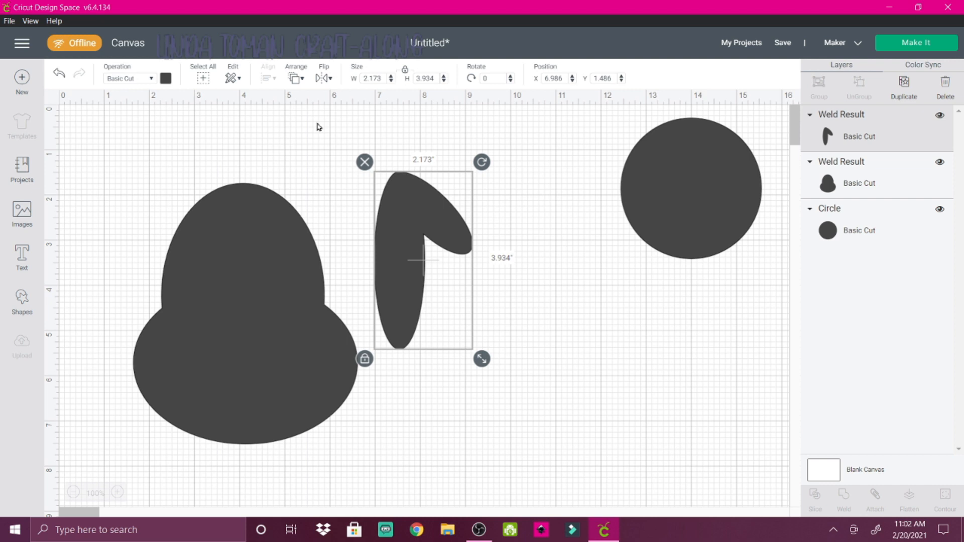
Reshape the remaining circle into an oval about 2.167" by 2.486" and set it aside from the ear
click(674, 188)
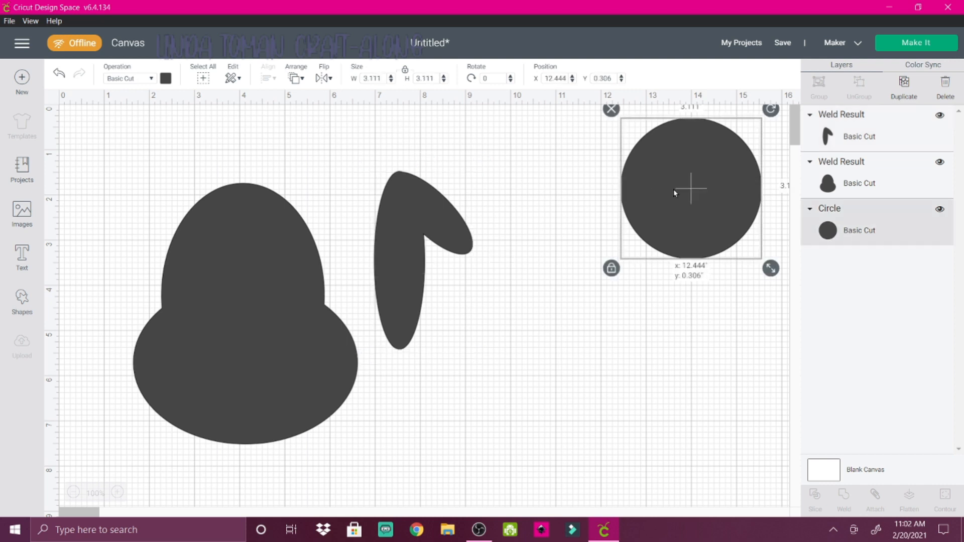
drag(673, 188, 579, 262)
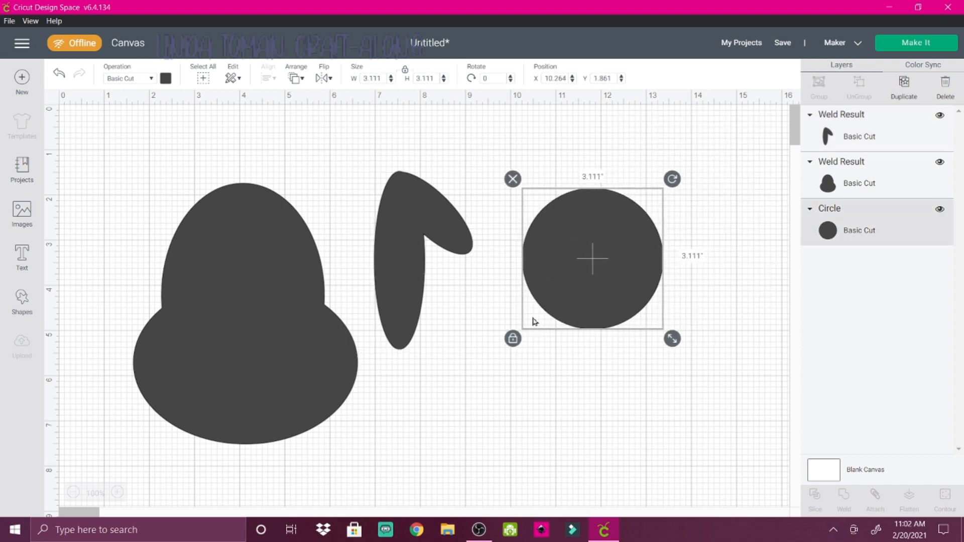
click(512, 338)
drag(672, 338, 588, 314)
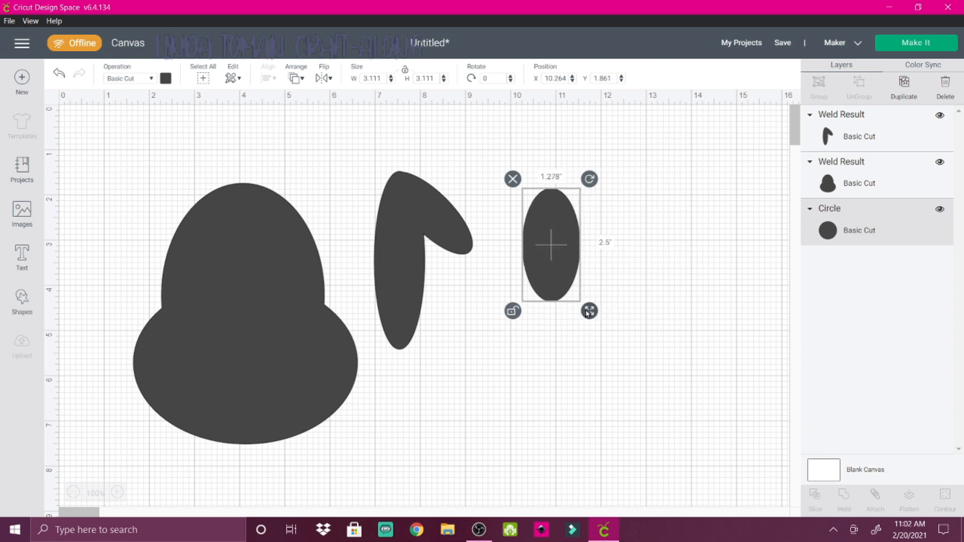
drag(589, 313, 628, 311)
click(513, 311)
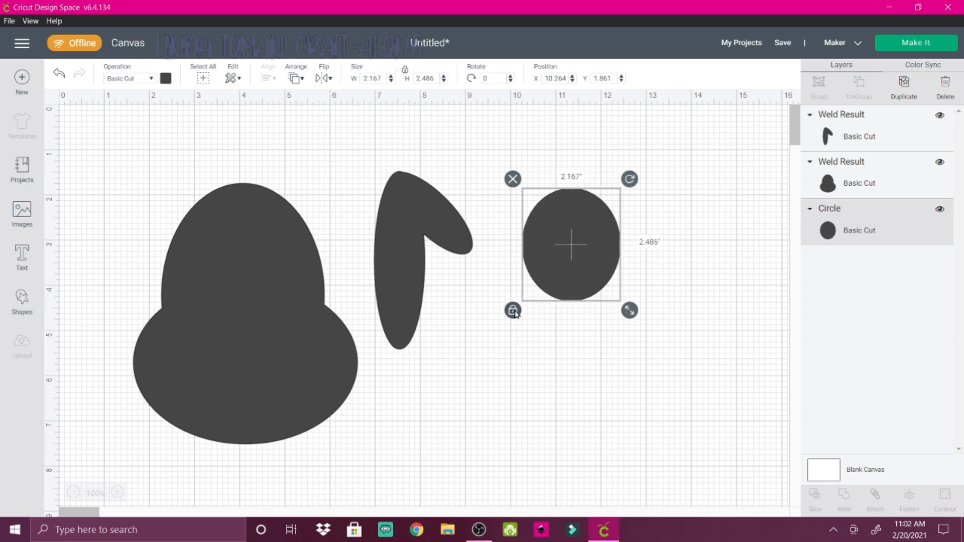
drag(562, 263, 619, 249)
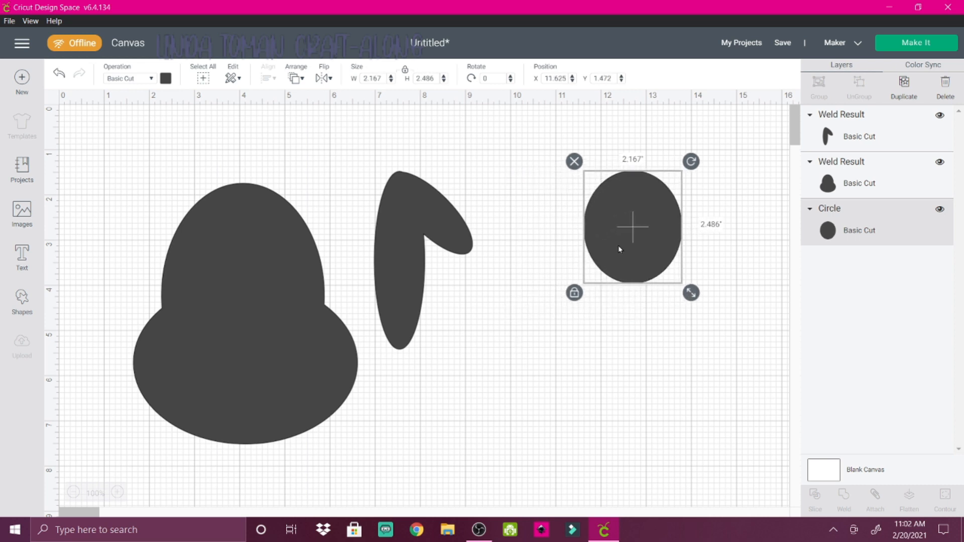
Duplicate the folded ear and flip the copy horizontally
click(407, 281)
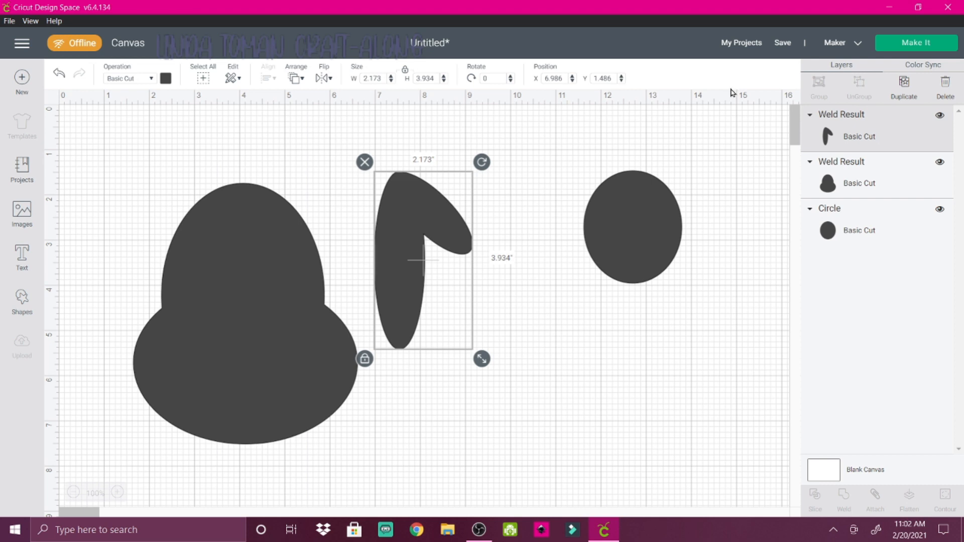
click(904, 84)
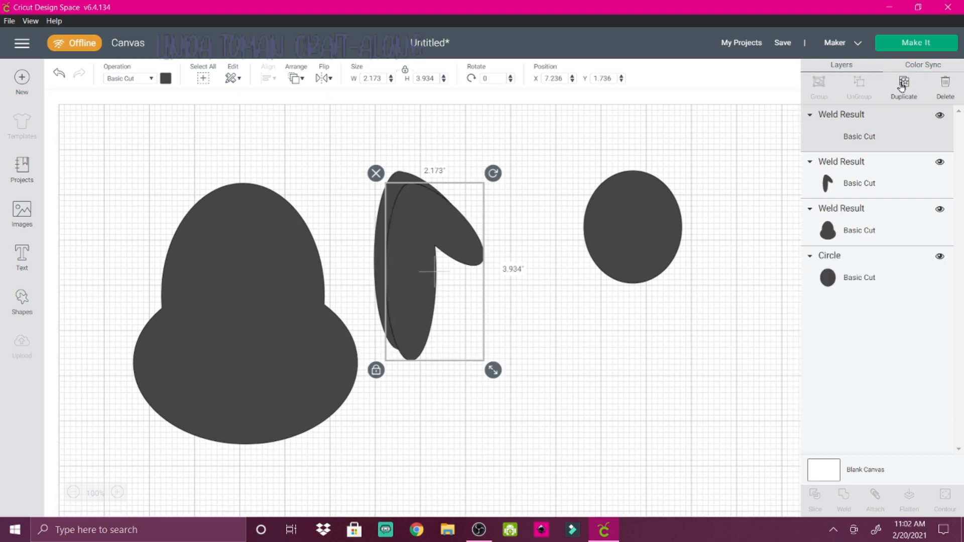
click(323, 80)
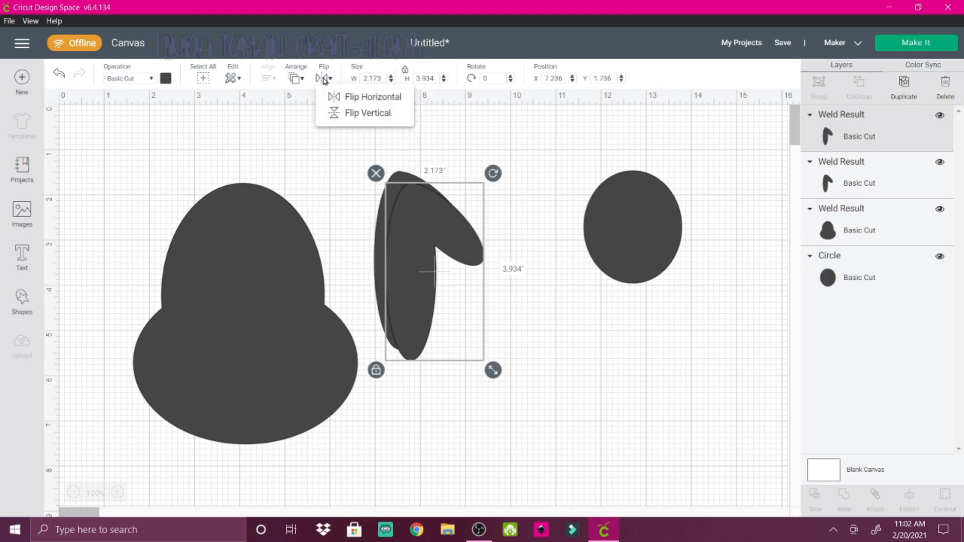
click(341, 100)
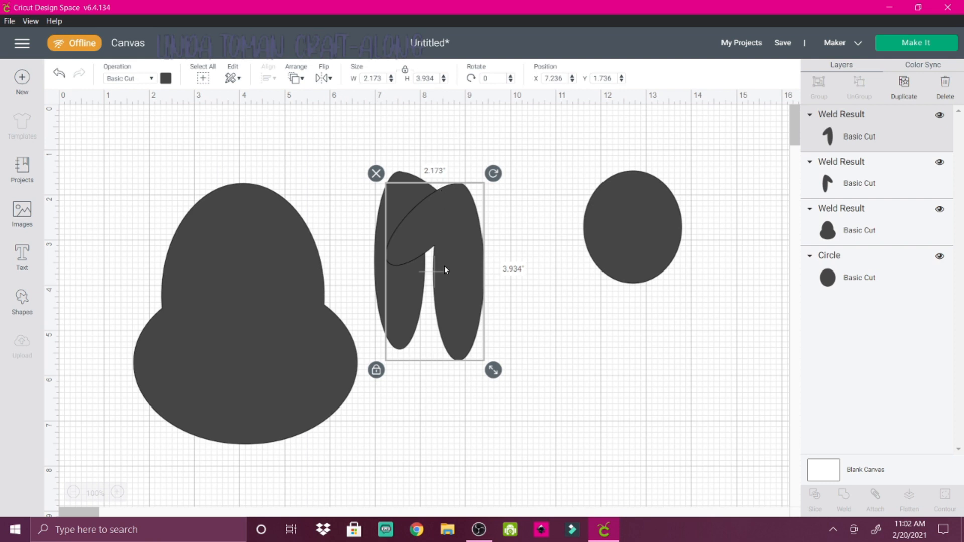
Lower the head shape and place the flipped ear overlapping its upper left side, tilted slightly outward
drag(451, 280, 162, 220)
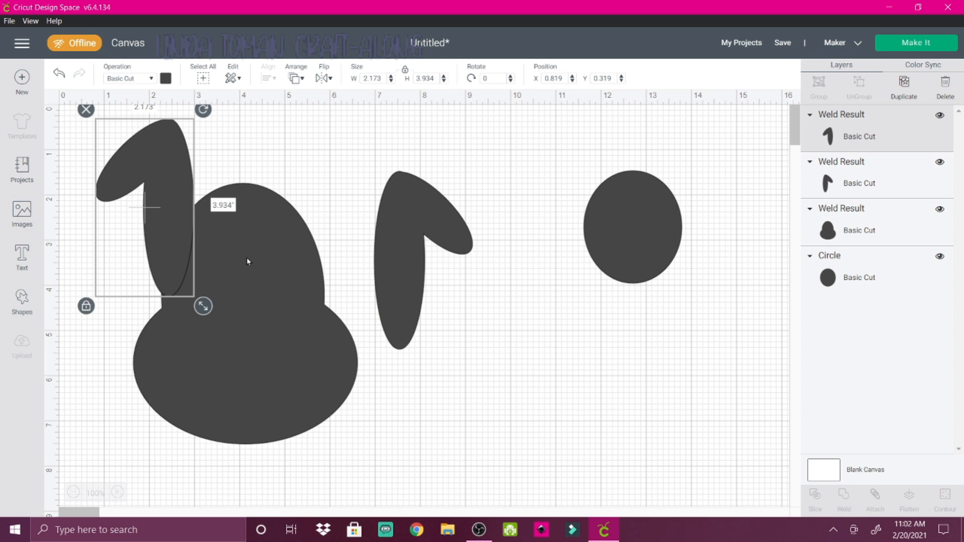
drag(248, 262, 275, 309)
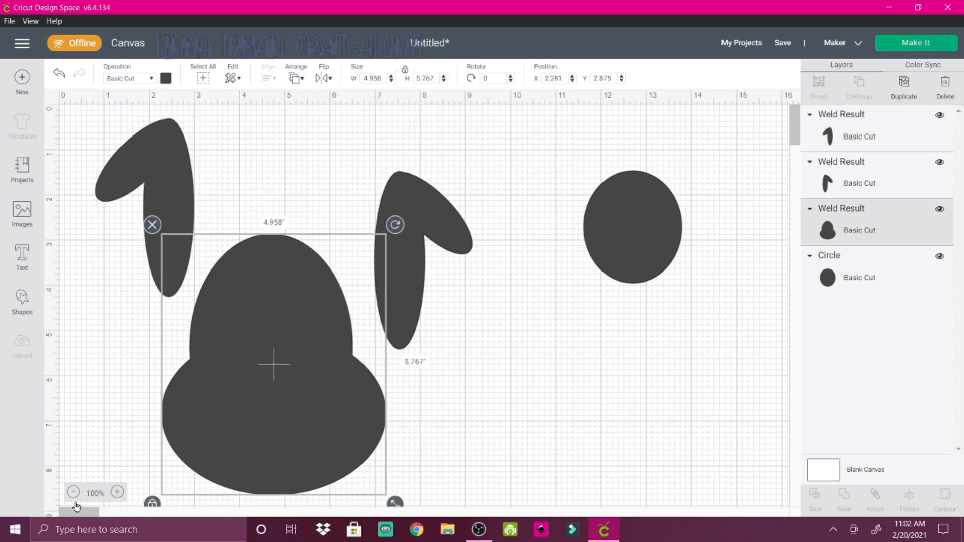
drag(165, 183, 214, 183)
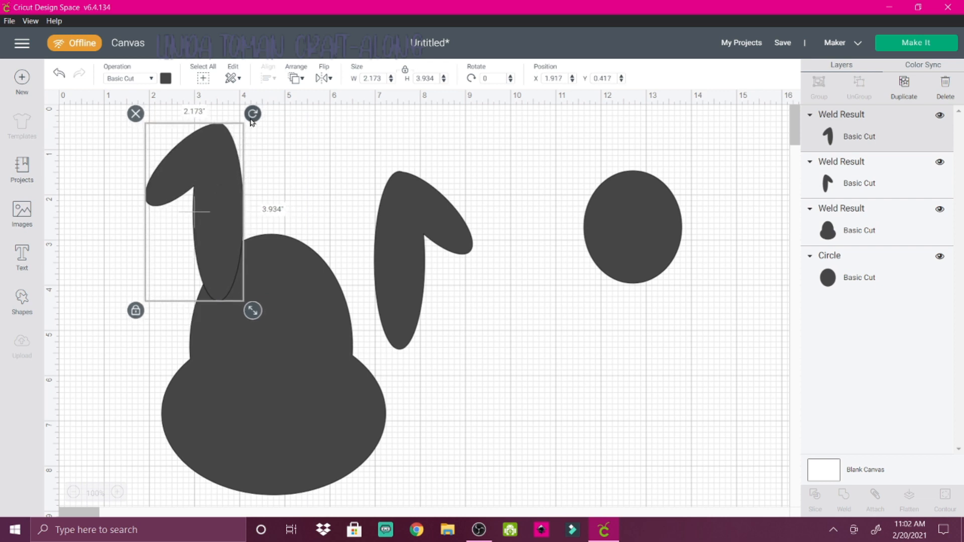
drag(251, 117, 224, 125)
drag(223, 248, 224, 257)
Place the unflipped ear overlapping the head's upper right side and tilt it slightly outward
drag(411, 304, 313, 251)
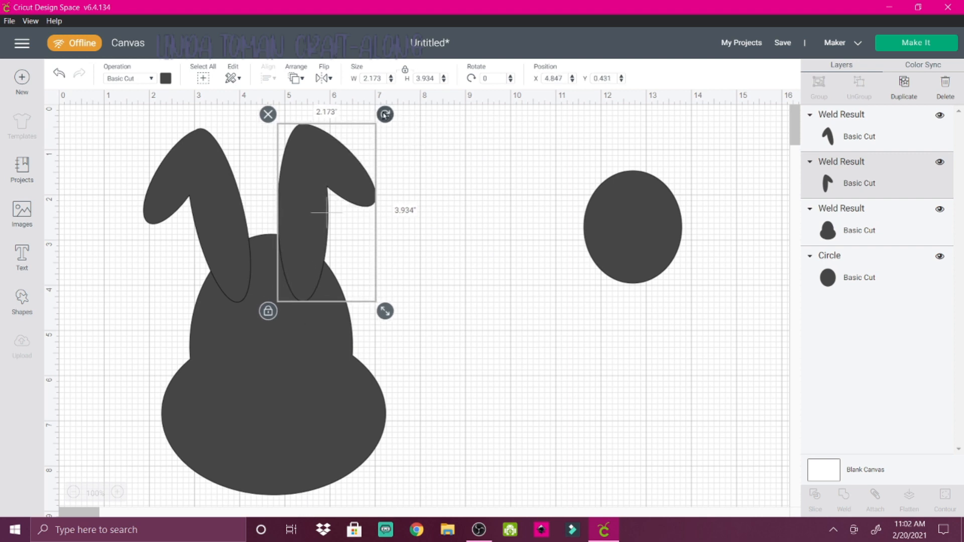
drag(385, 115, 407, 130)
drag(298, 226, 309, 231)
click(380, 354)
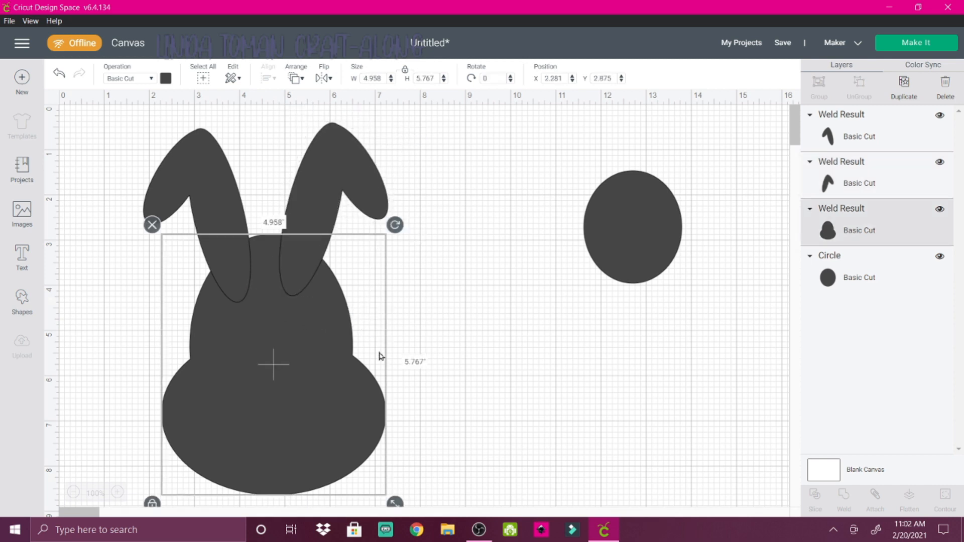
click(588, 315)
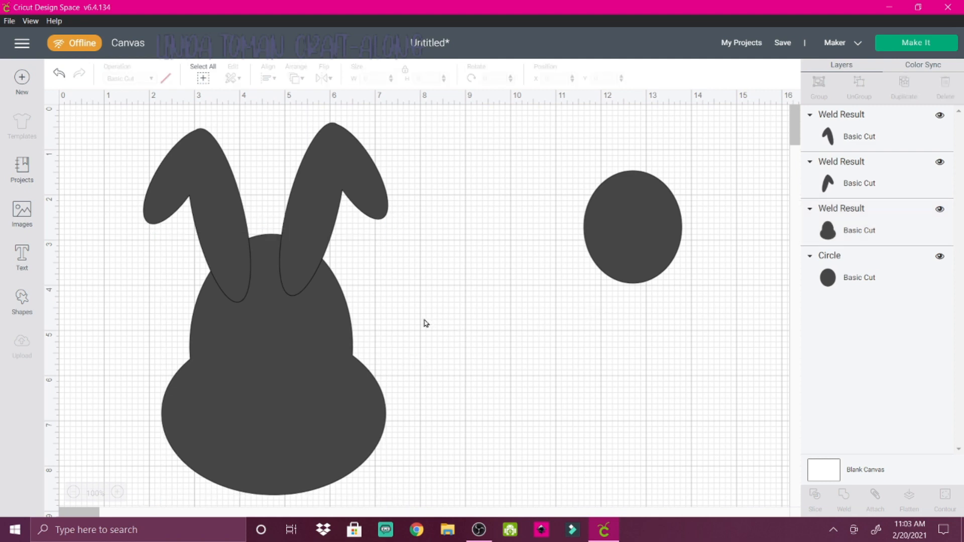
Send the head shape to the front so it covers the lower ends of both ears
click(293, 405)
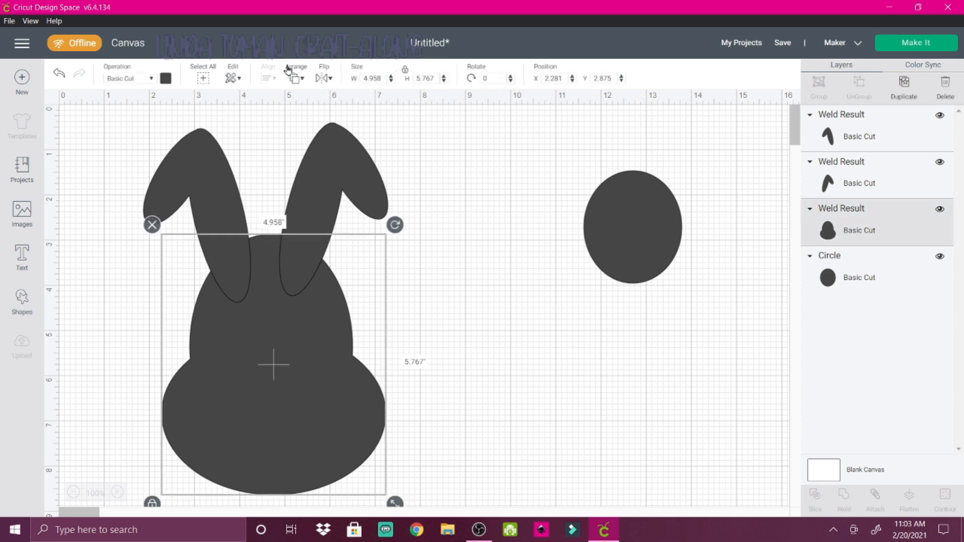
click(295, 80)
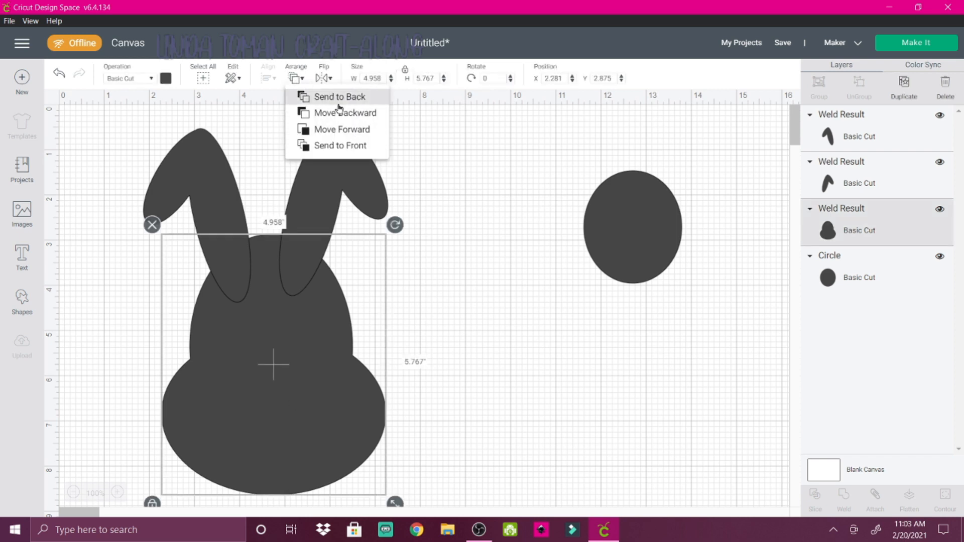
click(326, 145)
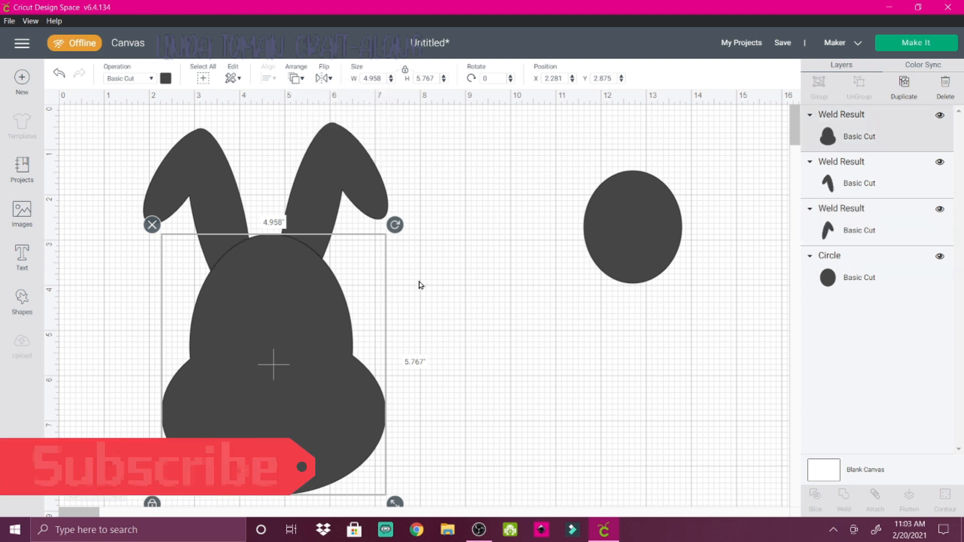
click(479, 331)
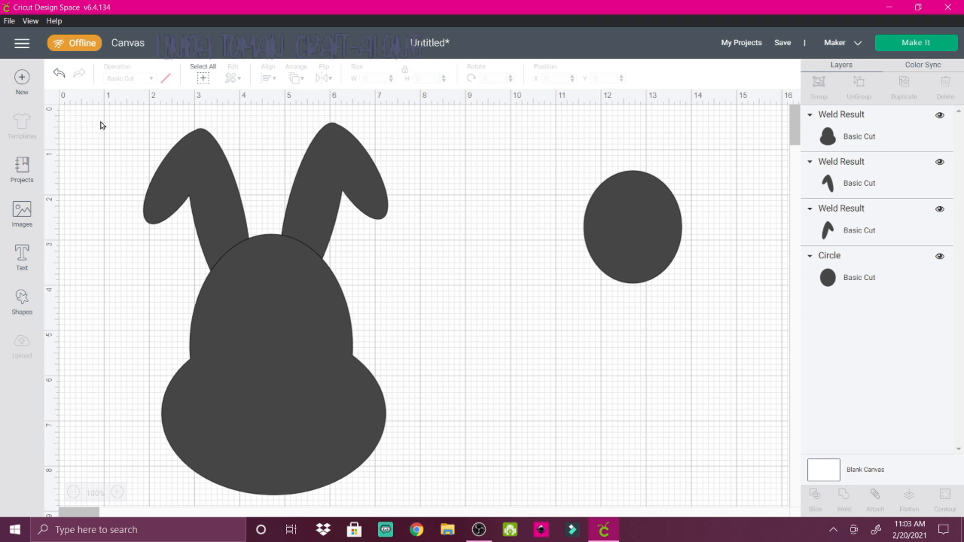
Scale the head and both ears down together, making each ear about 1.682" by 3.045", and lower the head slightly beneath the ears
drag(103, 121, 342, 389)
click(408, 380)
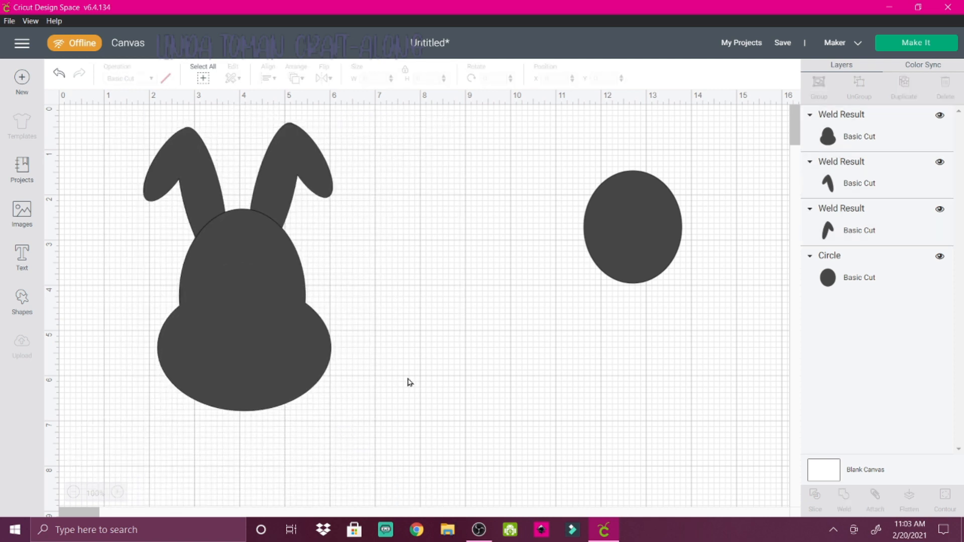
drag(235, 234, 234, 260)
click(460, 341)
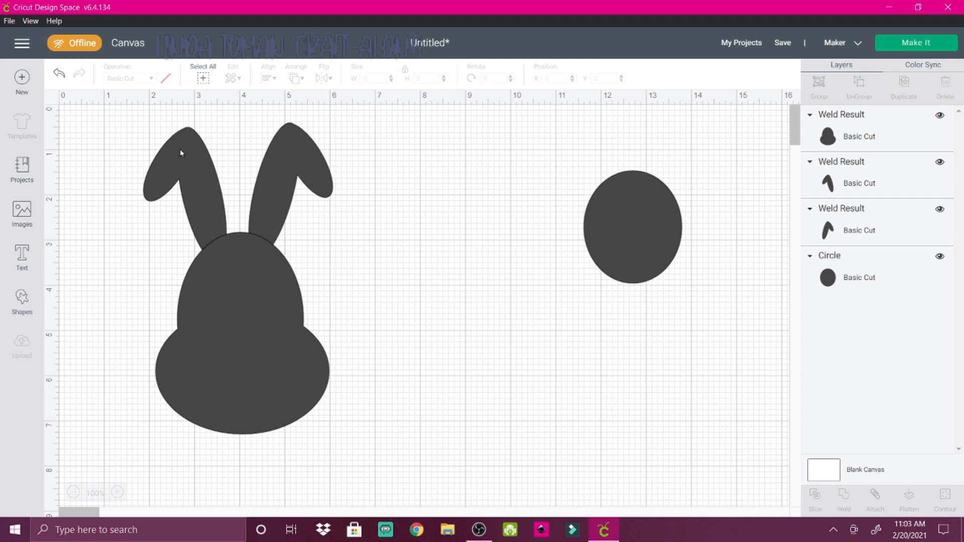
Move both ears slightly outward and down so their lower ends tuck behind the head
drag(181, 153, 172, 166)
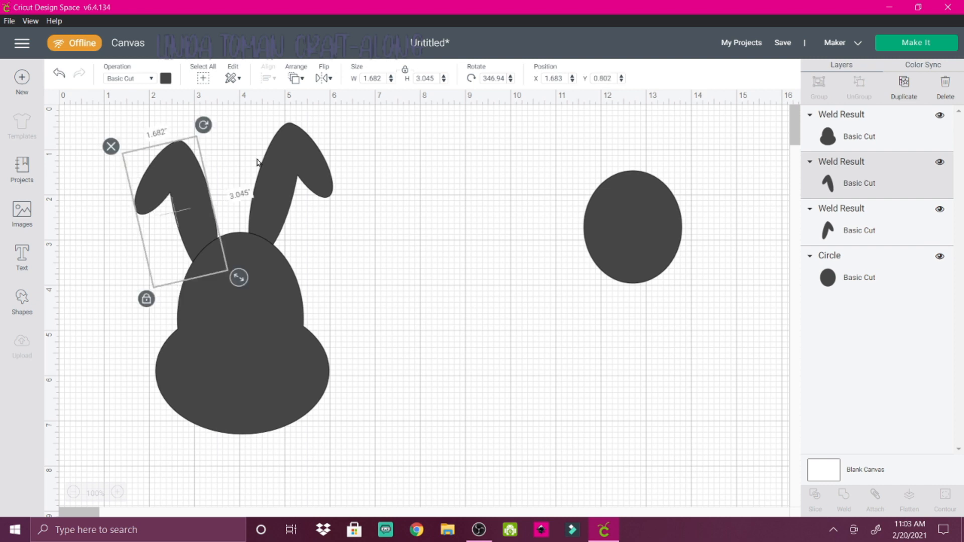
drag(292, 158, 302, 165)
drag(309, 166, 306, 170)
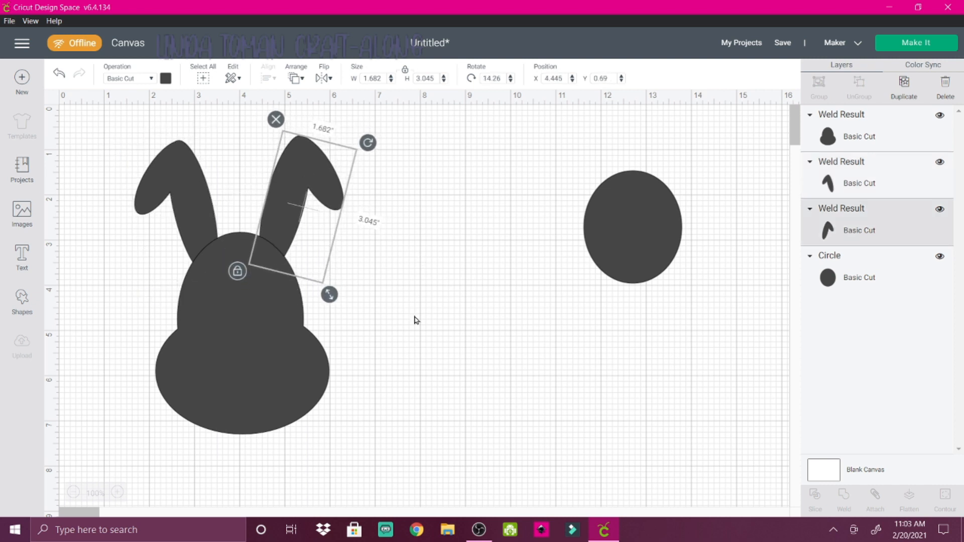
click(408, 328)
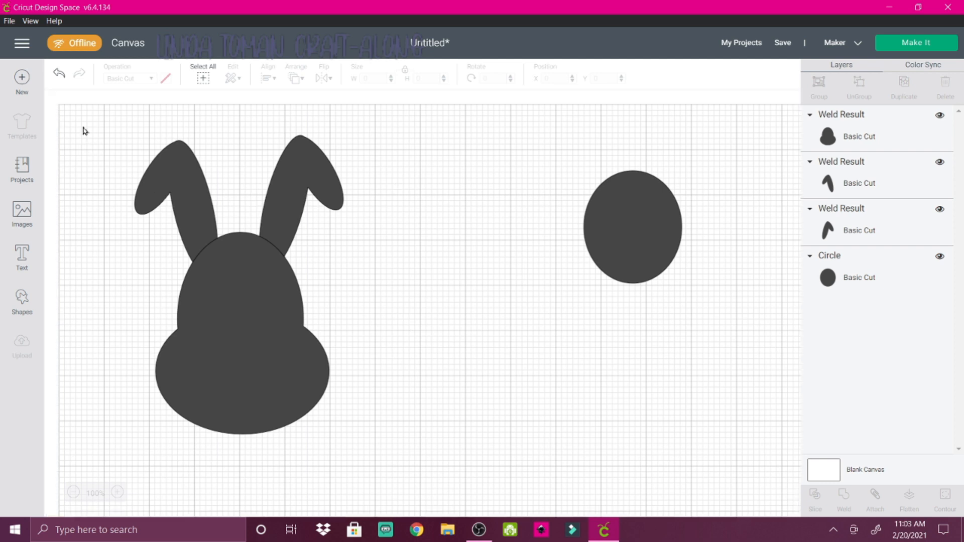
Weld the head and both ears into one bunny shape and shift it slightly up and to the right on the canvas
drag(83, 127, 395, 458)
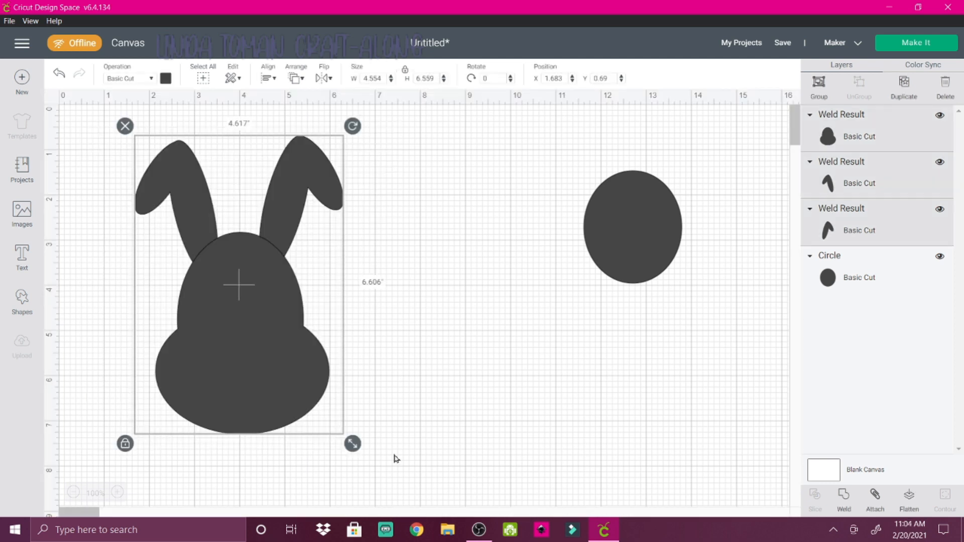
click(847, 496)
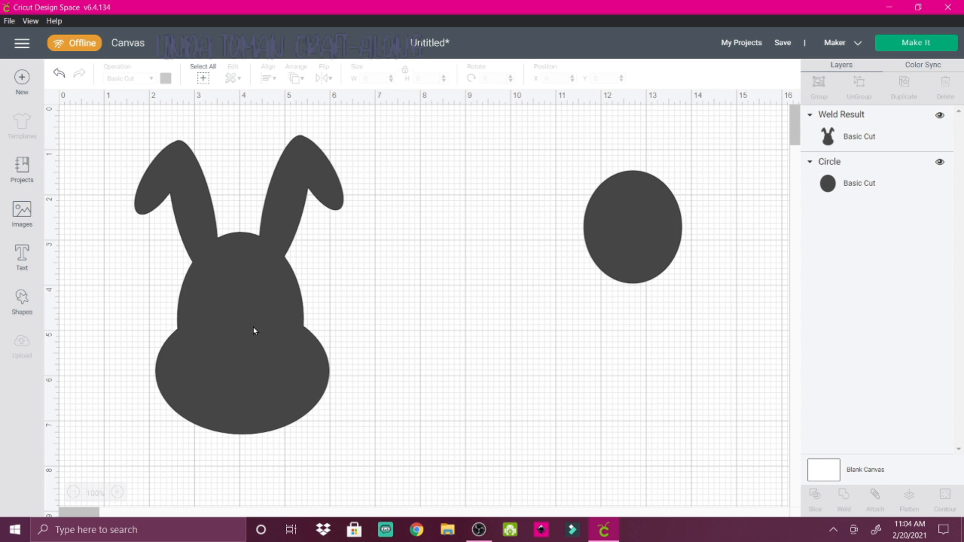
drag(233, 333, 295, 310)
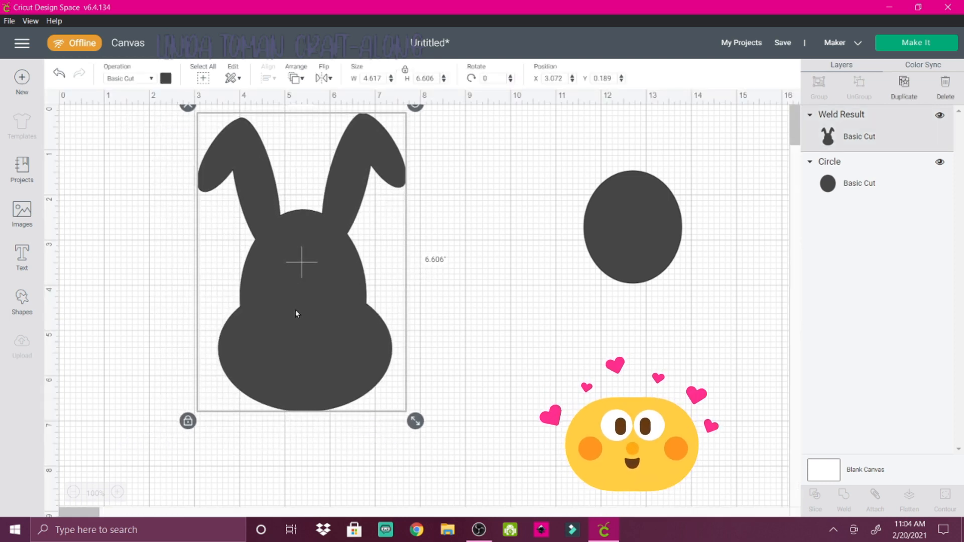
Change the separate oval's material color to brown
click(627, 242)
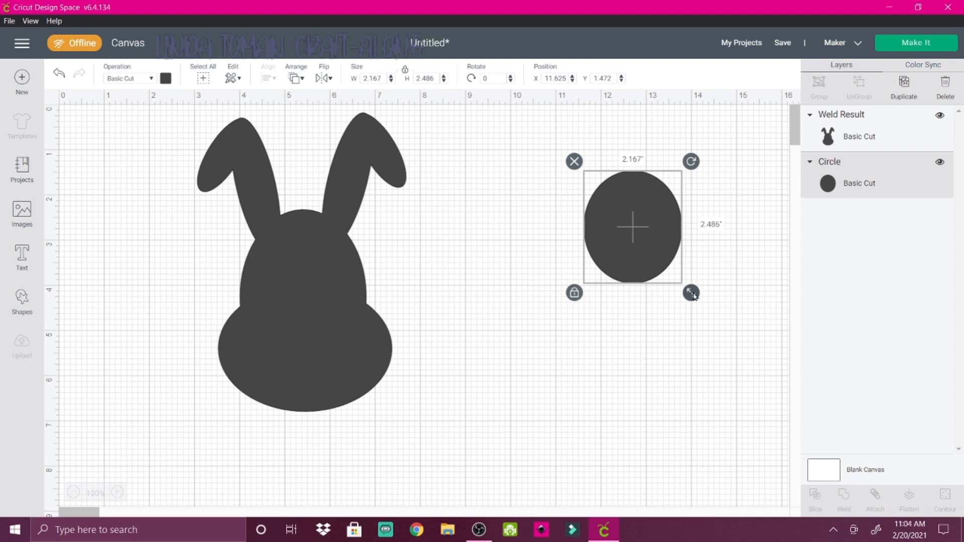
click(166, 80)
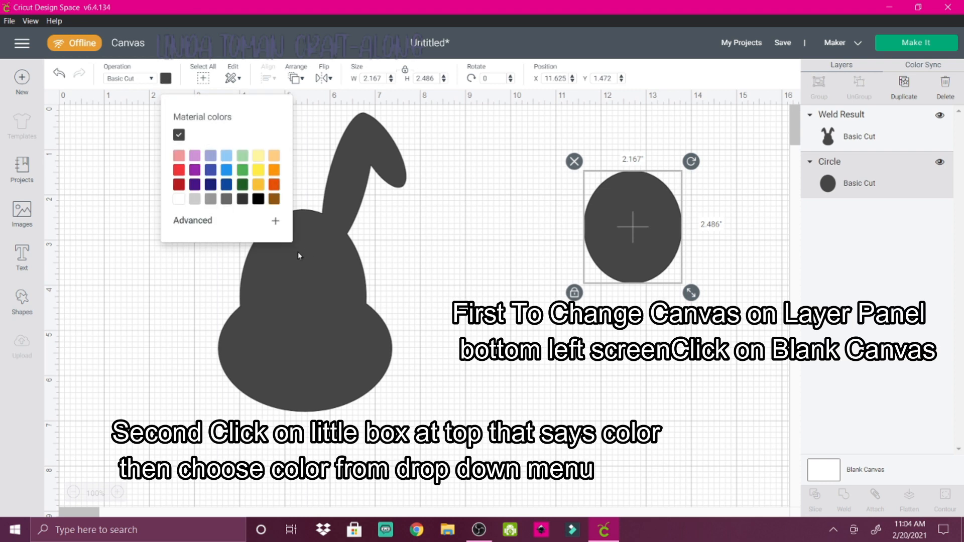
click(274, 208)
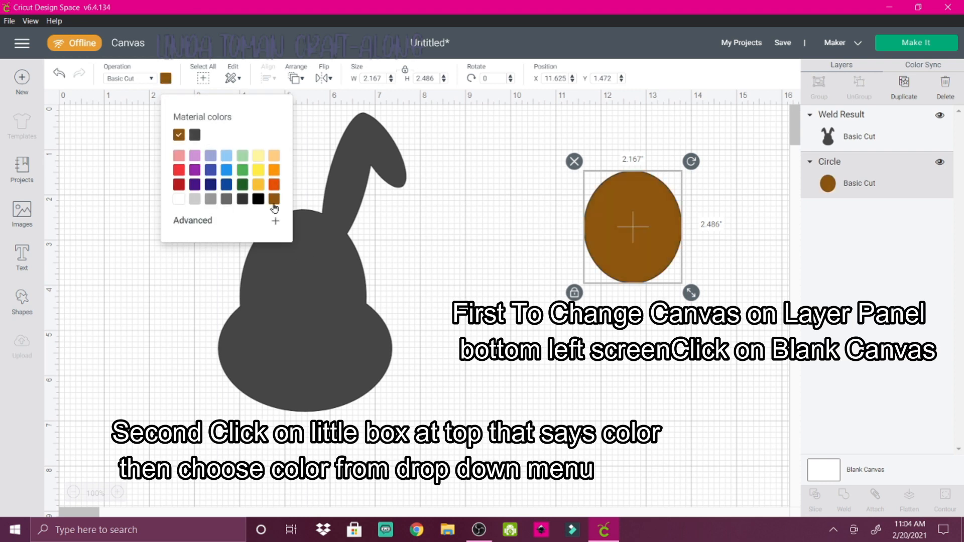
Change the welded bunny's material color to white
click(312, 353)
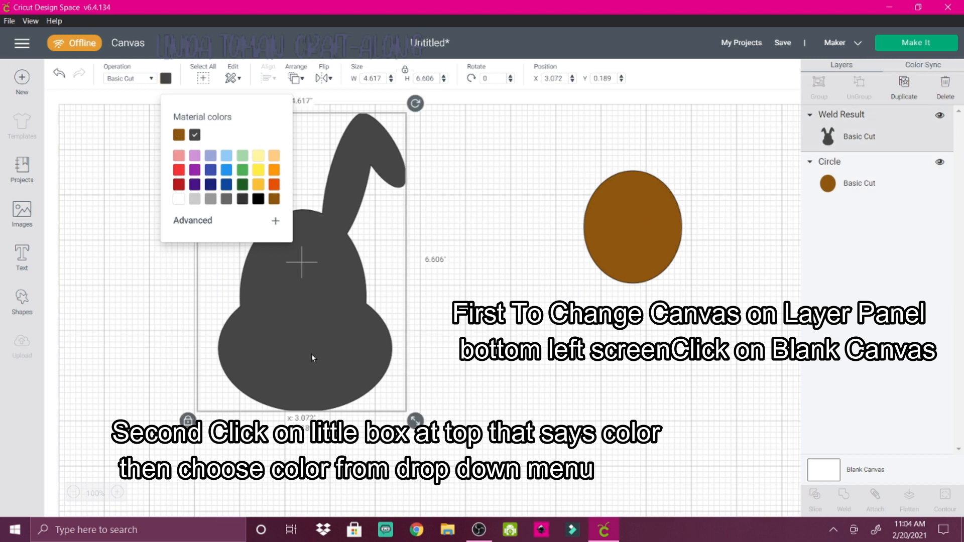
click(166, 79)
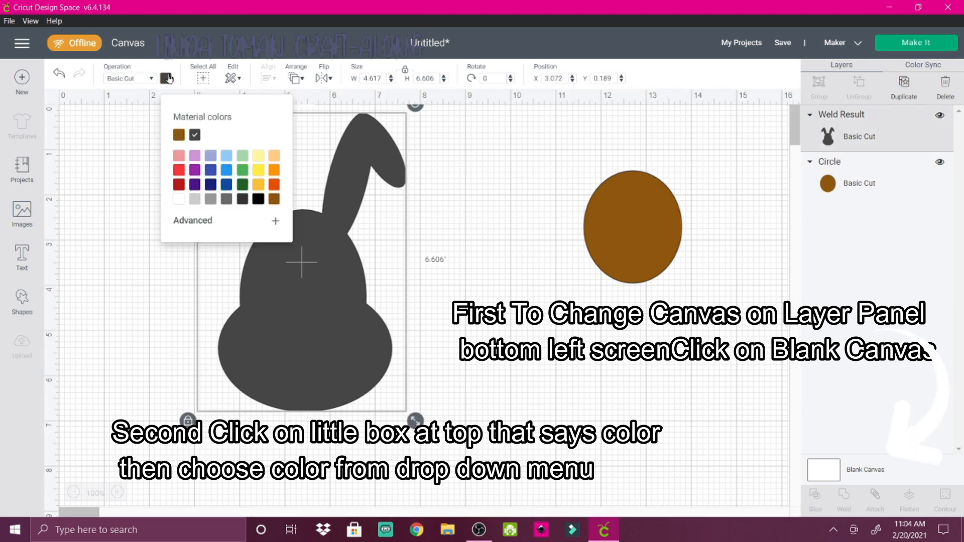
click(179, 200)
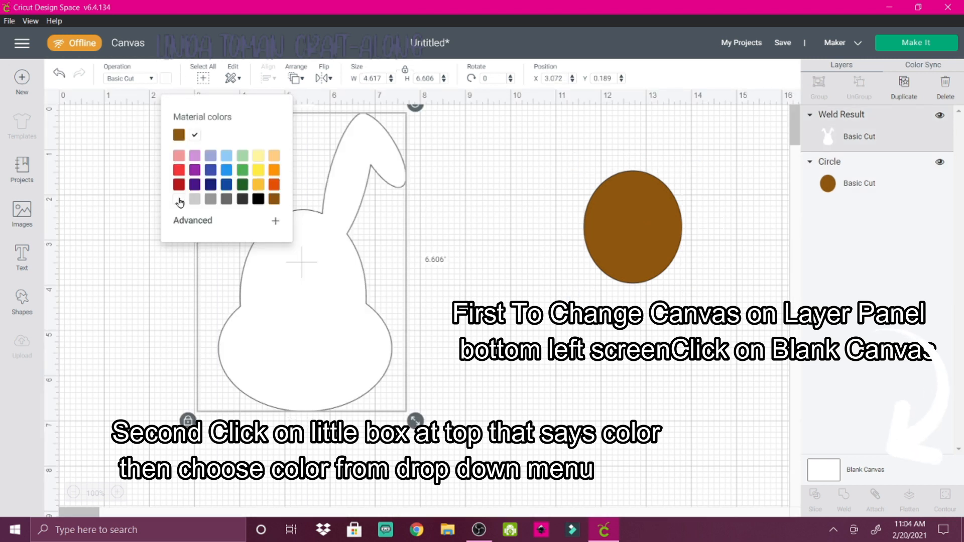
Set the blank canvas color to light purple
click(825, 478)
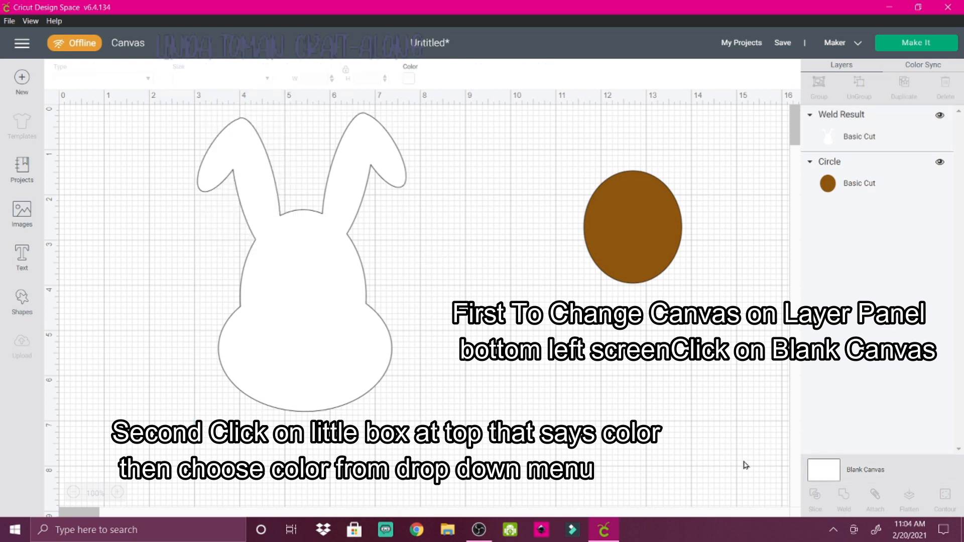
click(408, 79)
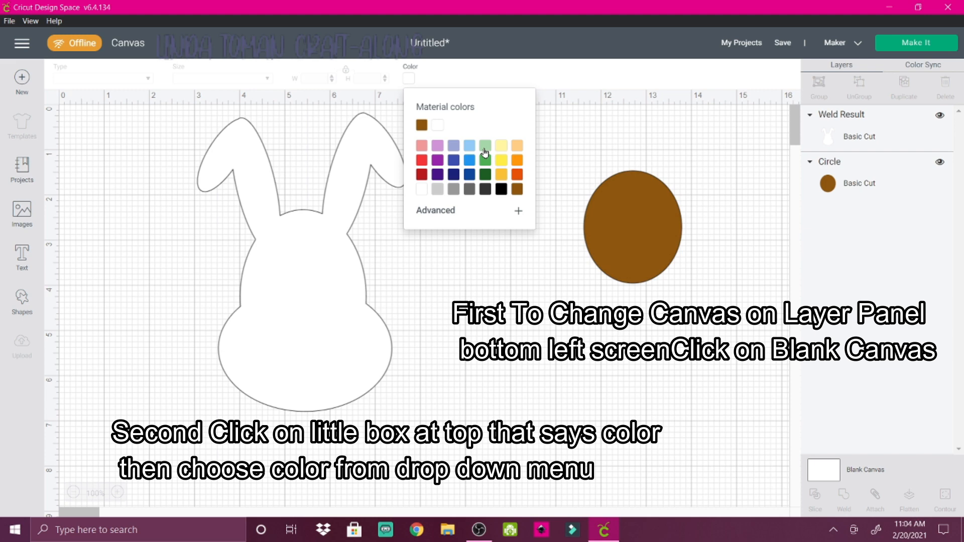
click(436, 147)
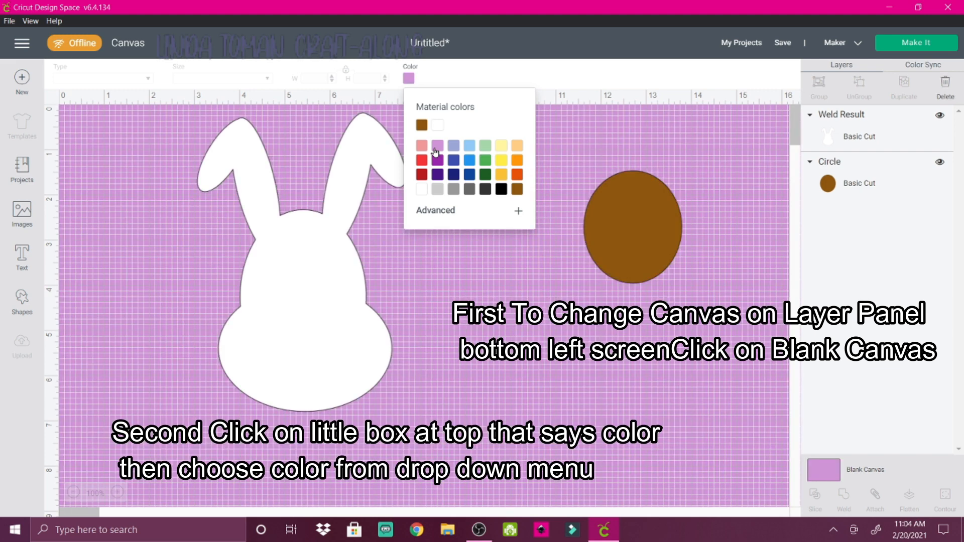
Change the separate oval's material color to light pink
click(646, 252)
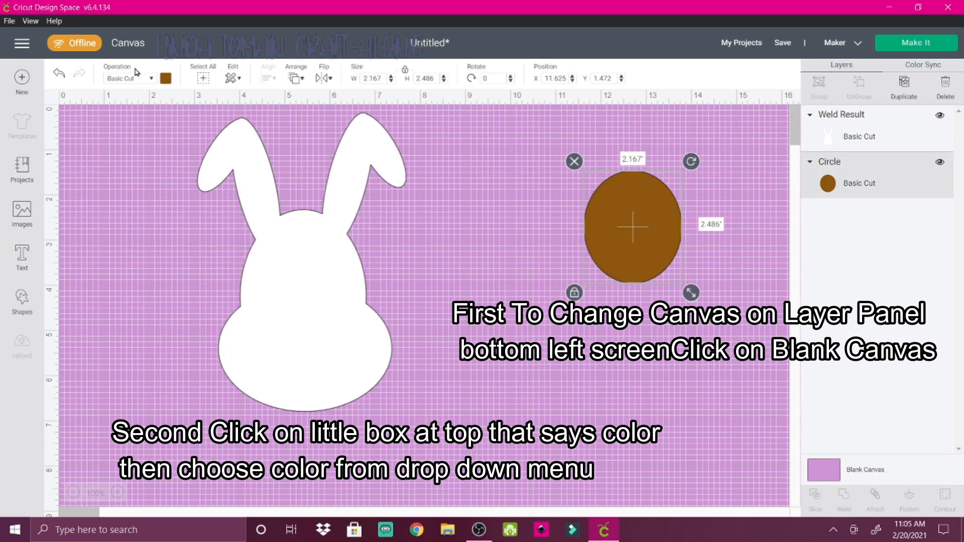
click(166, 79)
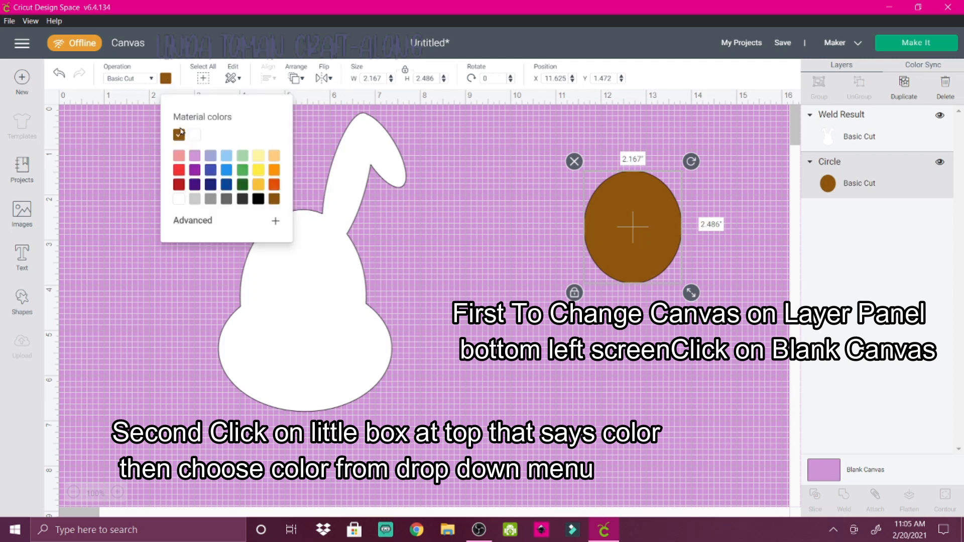
click(179, 156)
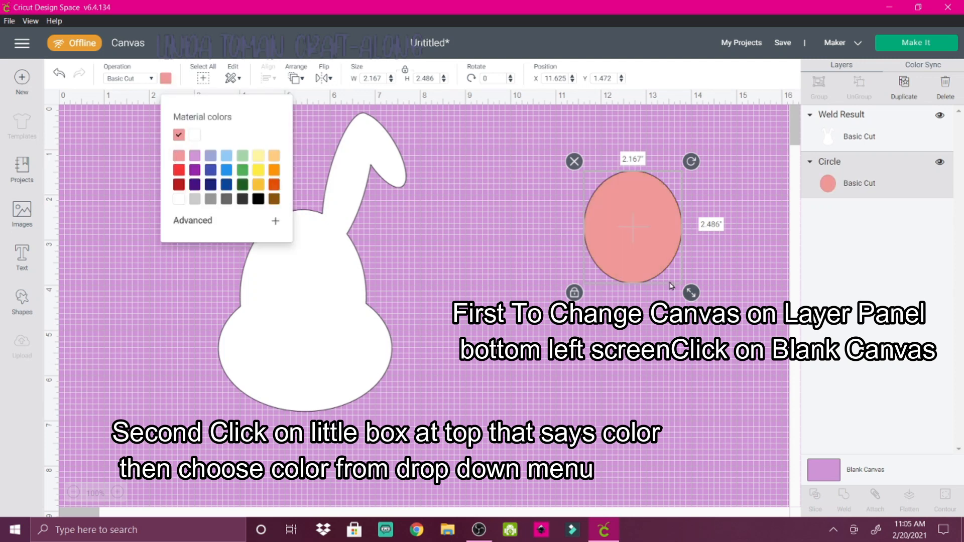
Place the pink oval in front of the bunny's face and scale it down to about 0.931" by 1.069"
drag(595, 266, 266, 368)
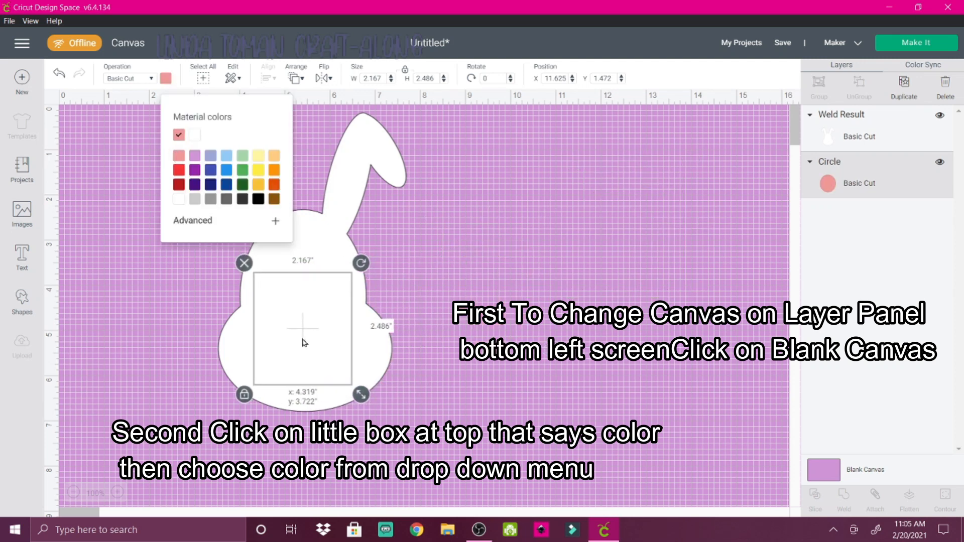
click(295, 79)
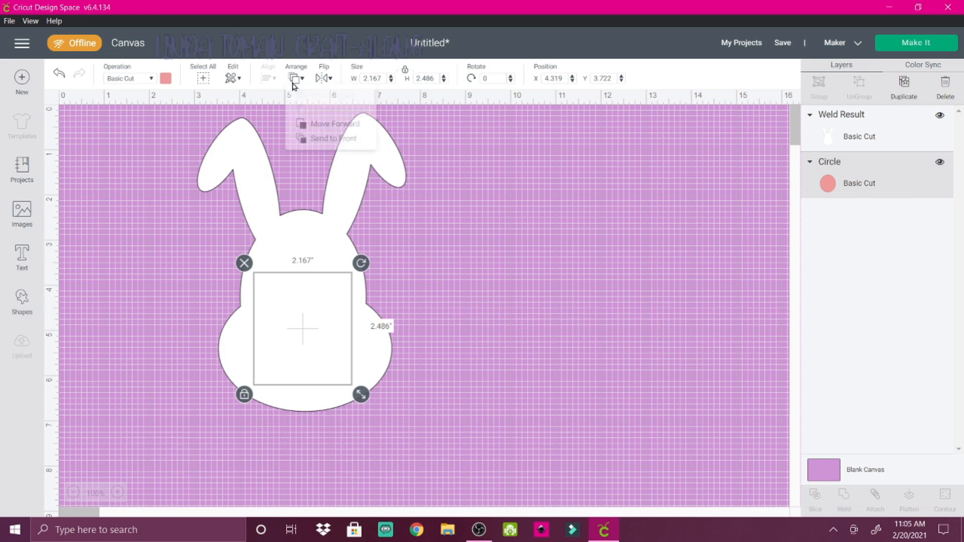
click(322, 150)
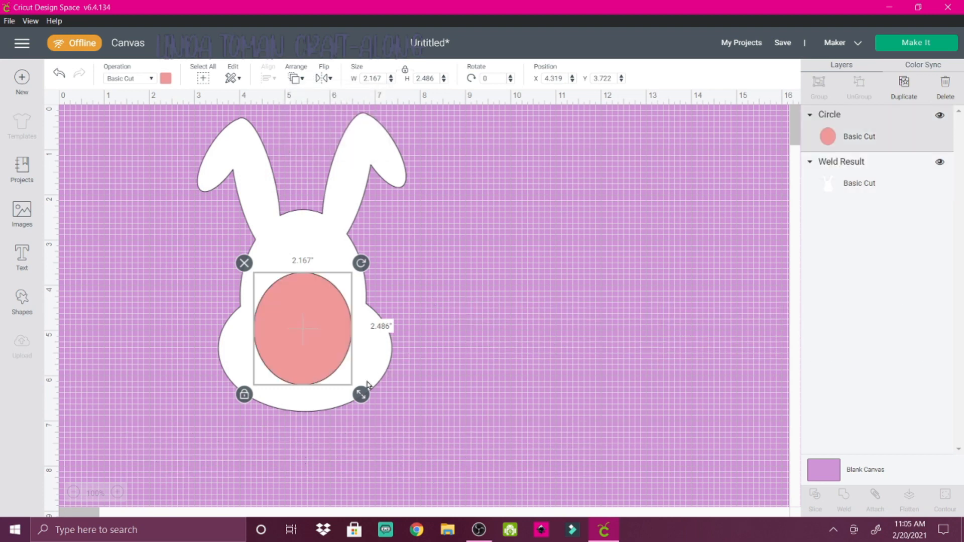
drag(364, 397, 306, 320)
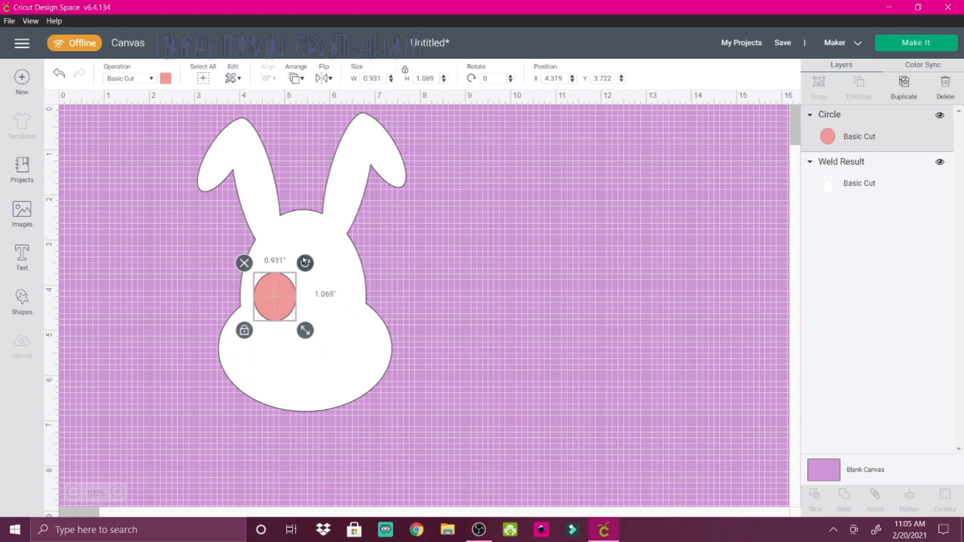
drag(305, 264, 318, 333)
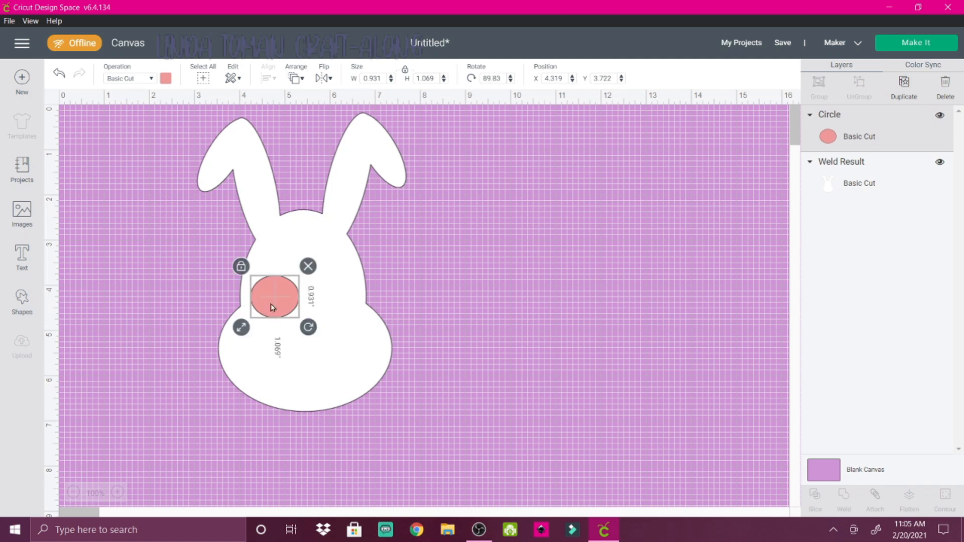
drag(269, 303, 295, 327)
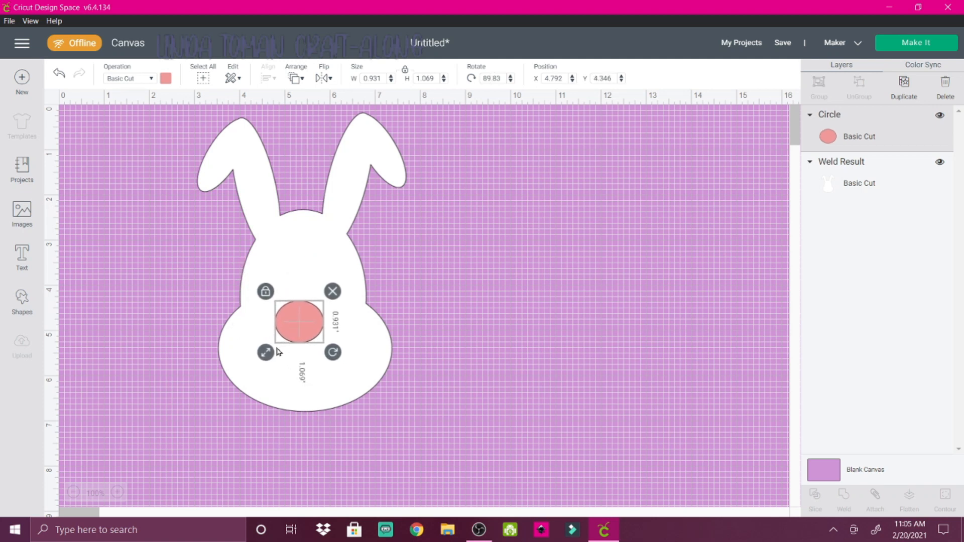
click(59, 74)
click(59, 75)
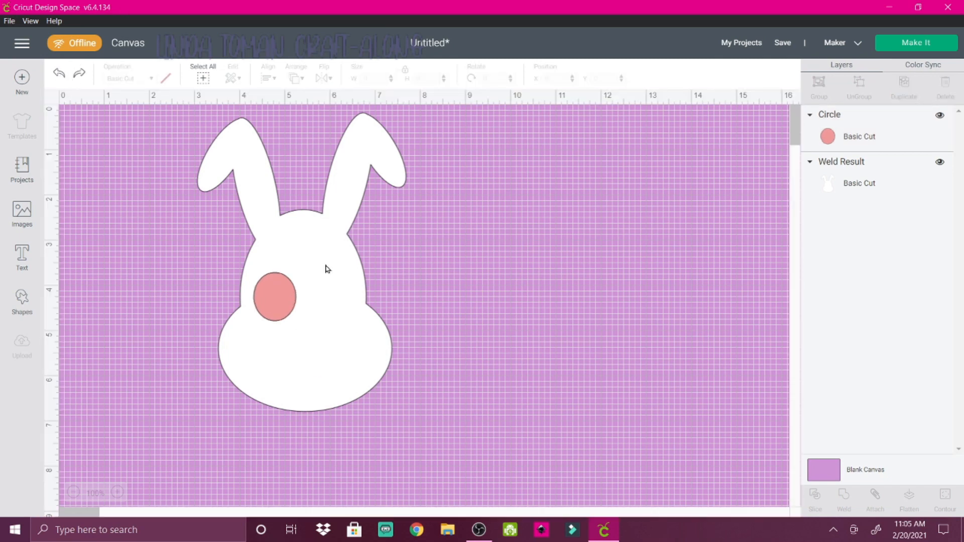
Center the pink oval on the face and flatten it with unlocked proportions into a nose about 0.959" by 0.569"
click(276, 297)
drag(275, 297, 300, 322)
click(269, 358)
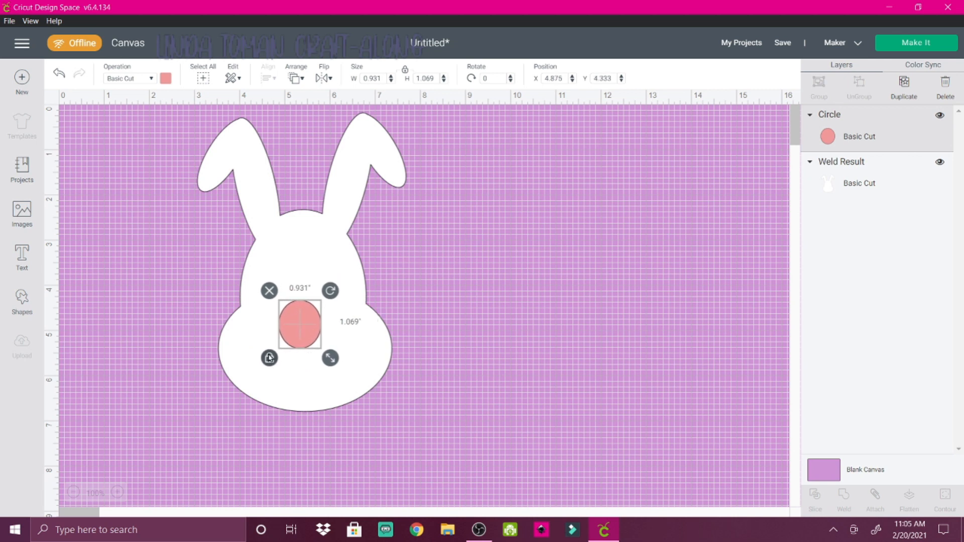
drag(327, 360, 311, 314)
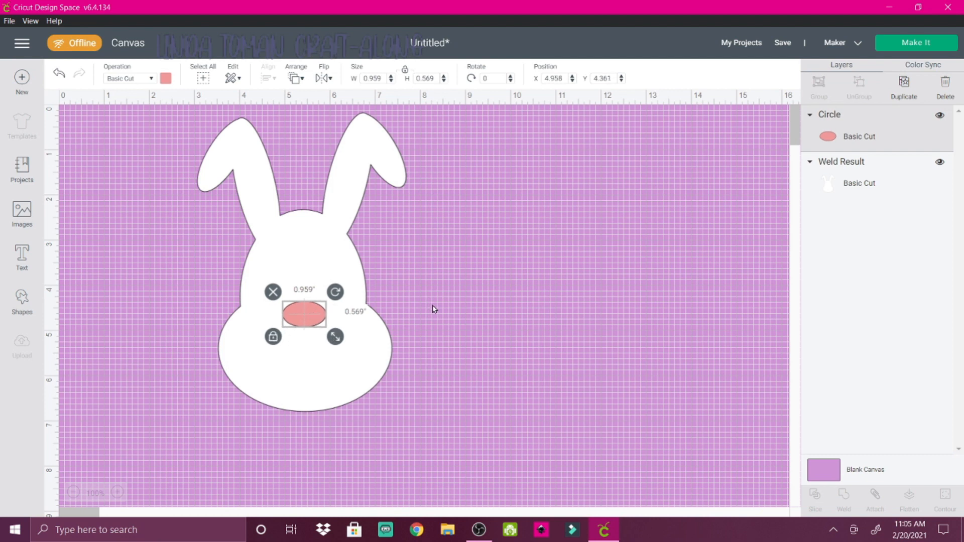
click(433, 308)
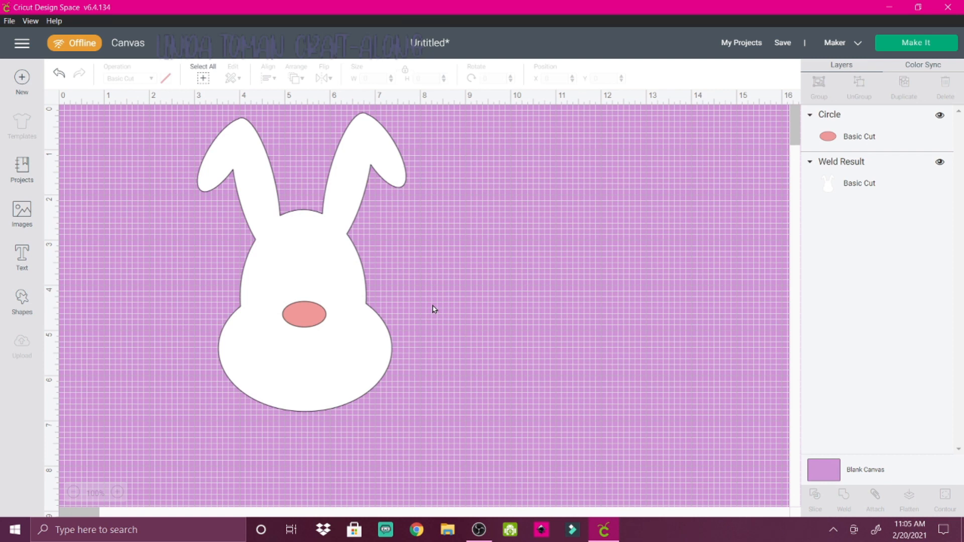